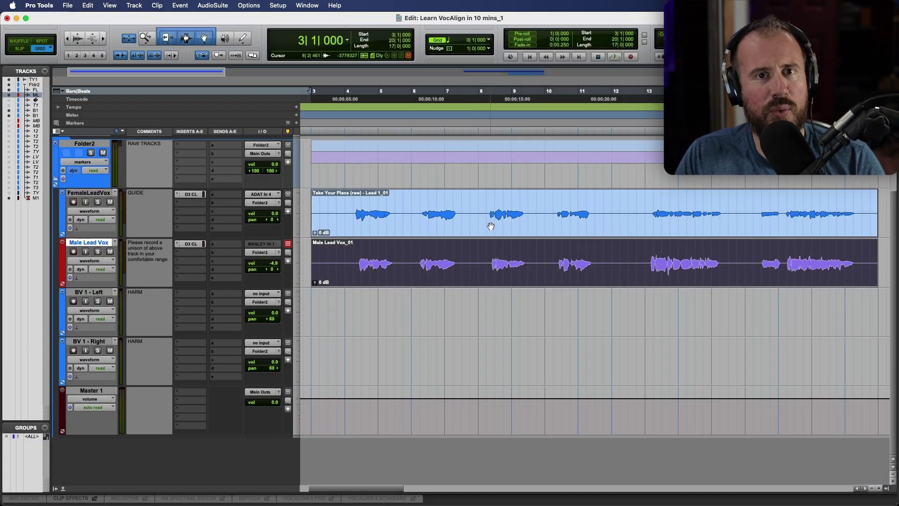
Select the female guide and male dub clips, then clear the dub track selection.
{"action": "left_click", "coordinate": [493, 226]}
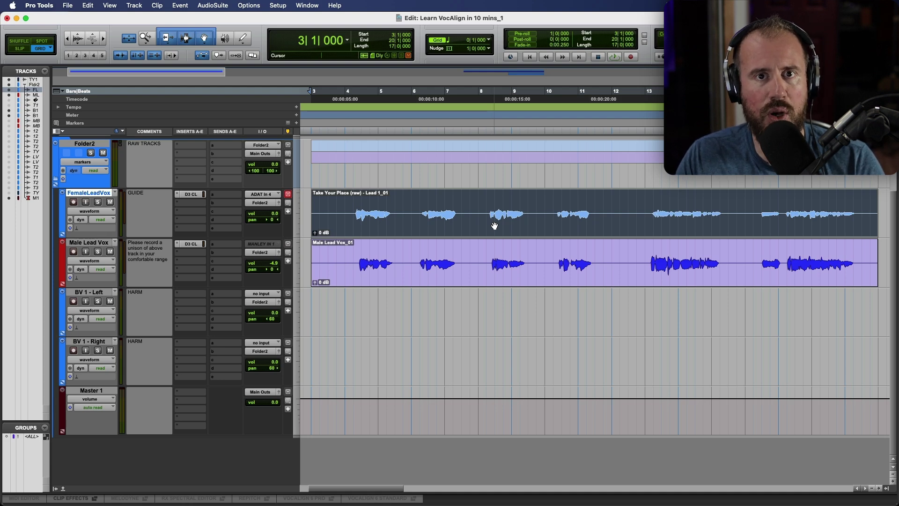
{"action": "left_click", "coordinate": [499, 271]}
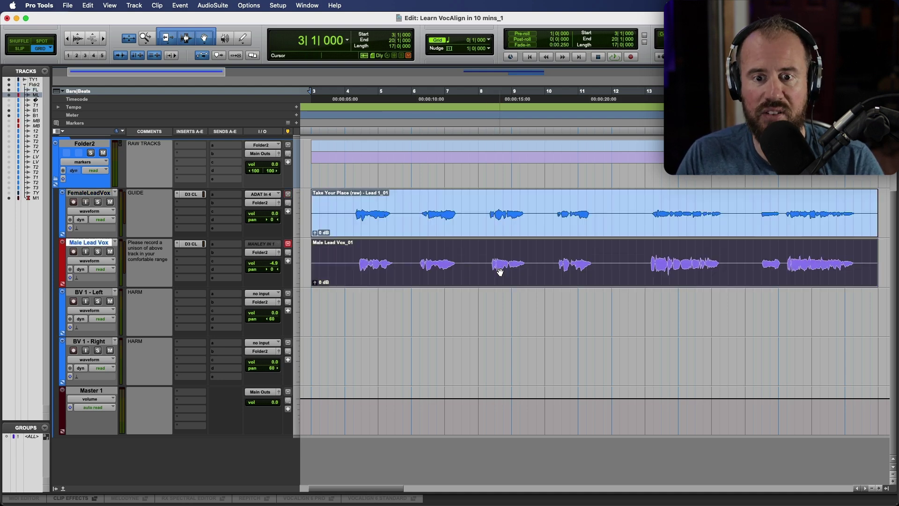
{"action": "left_click", "coordinate": [501, 228]}
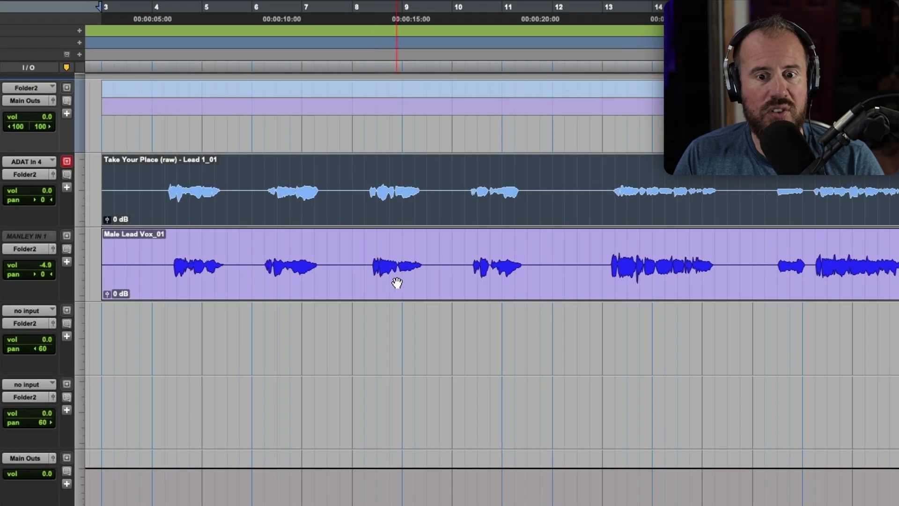
{"action": "left_click", "coordinate": [345, 213]}
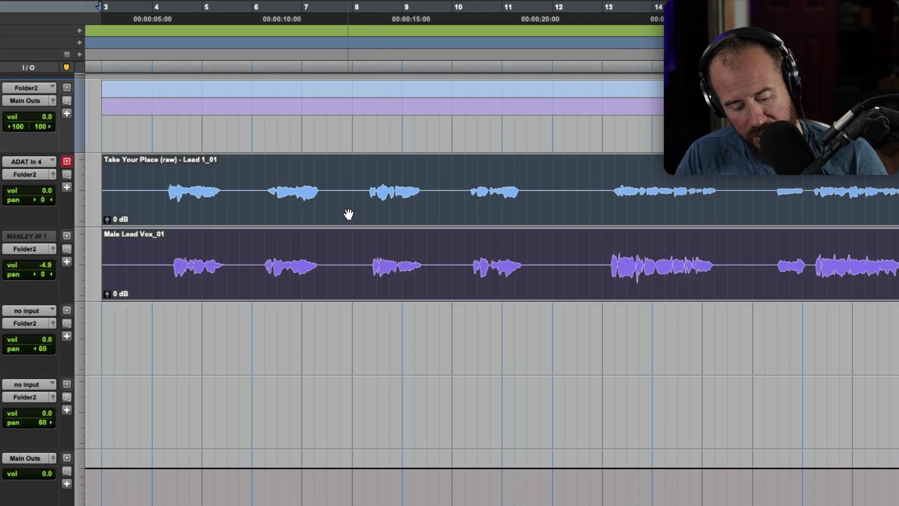
Open VocAlign 6 Pro as a clip-effect editor on the vocal clip and scroll the tracks up.
{"action": "right_click", "coordinate": [344, 192]}
{"action": "mouse_move", "coordinate": [393, 384]}
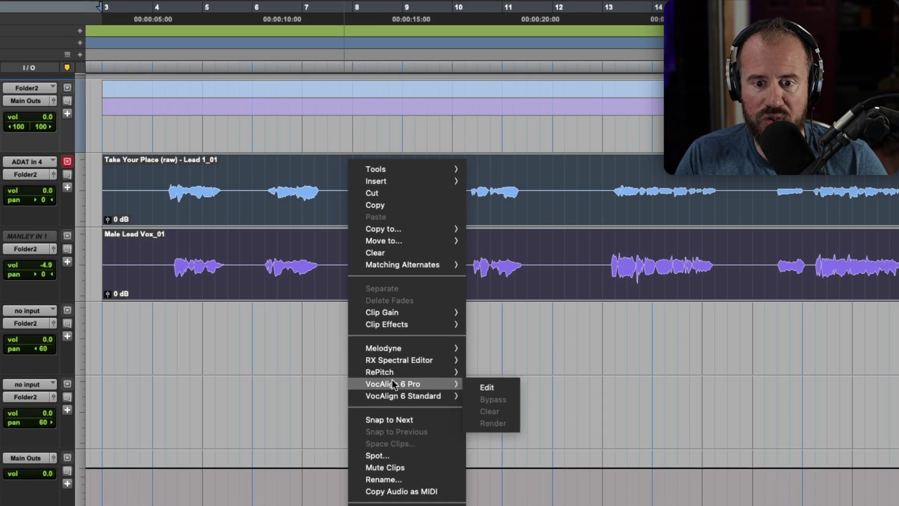
{"action": "left_click", "coordinate": [484, 384]}
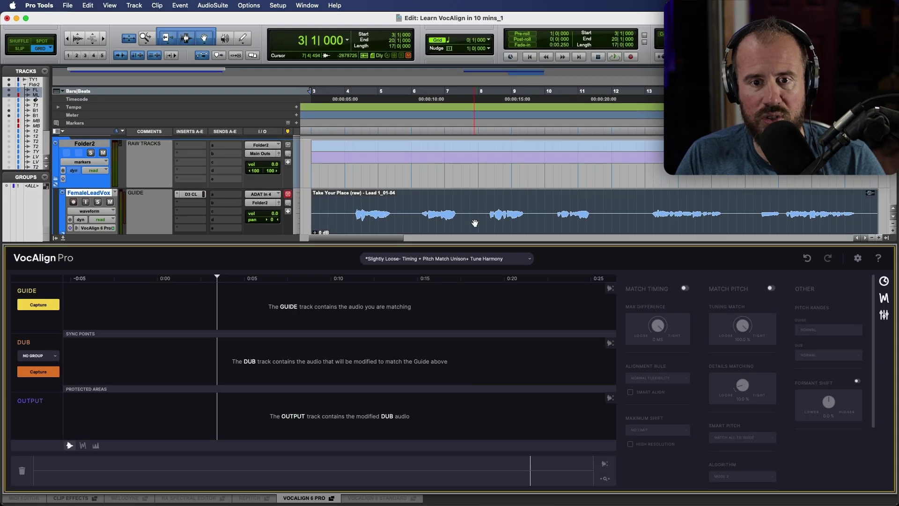
{"action": "scroll", "coordinate": [480, 205], "scroll_direction": "down", "scroll_amount": 2}
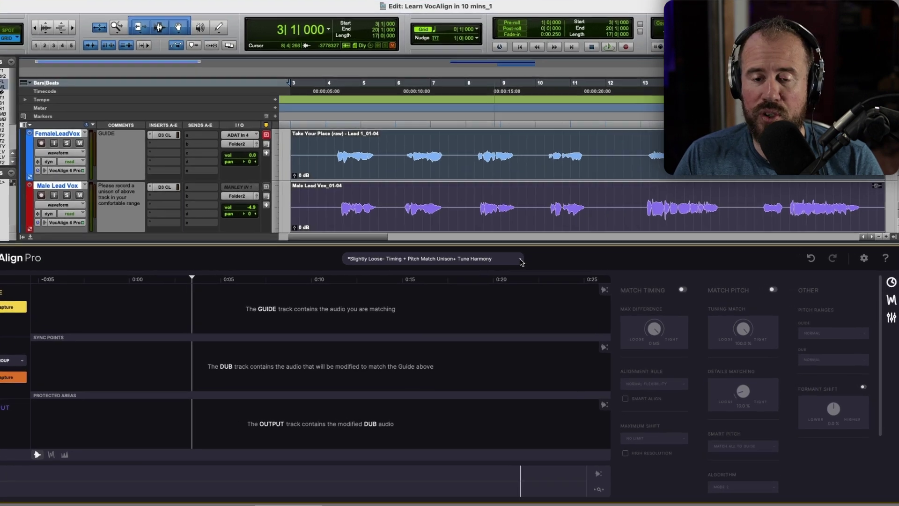
{"action": "left_click", "coordinate": [530, 260]}
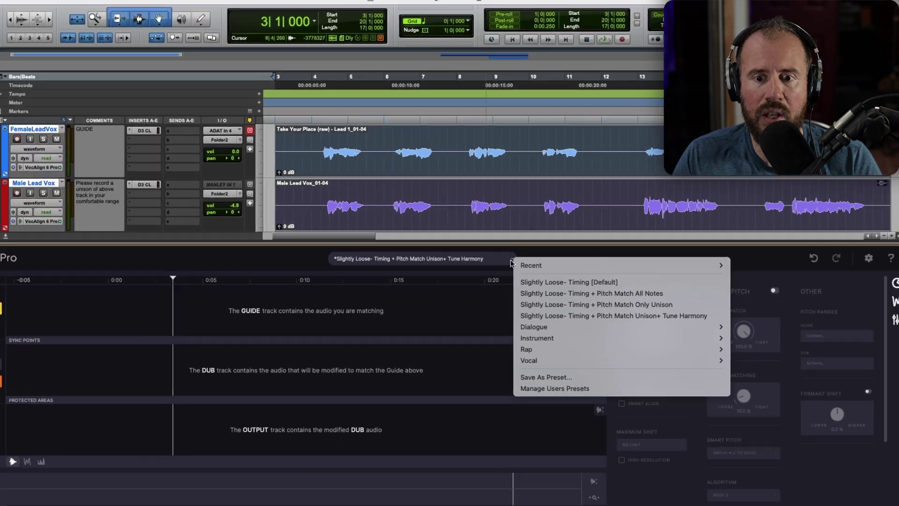
{"action": "left_click", "coordinate": [774, 254]}
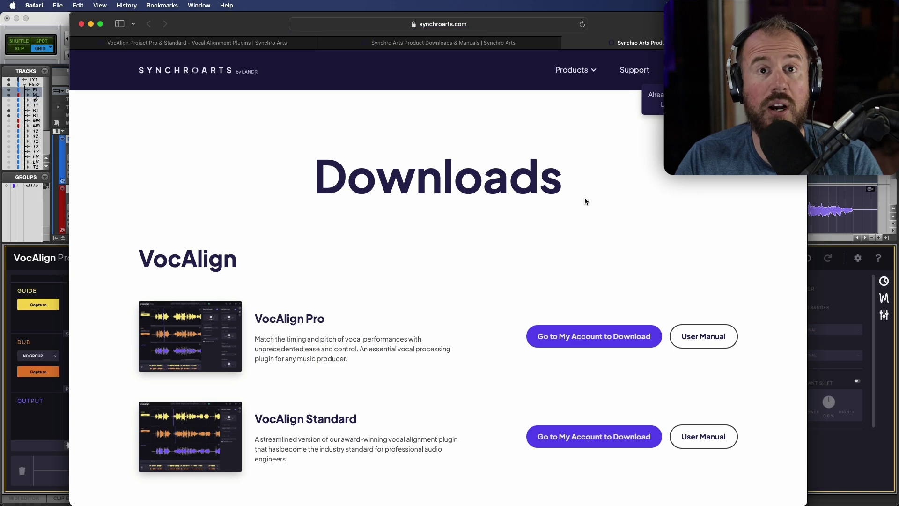
Back in Pro Tools, check VocAlign's settings, then set the solos on the FemaleLeadVox and Male Lead Vox tracks.
{"action": "key", "text": "super+Tab"}
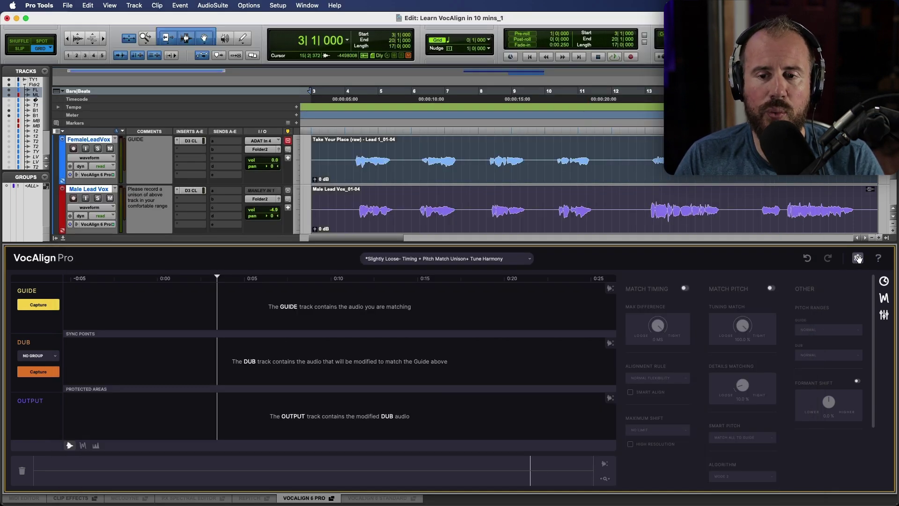
{"action": "left_click", "coordinate": [857, 258]}
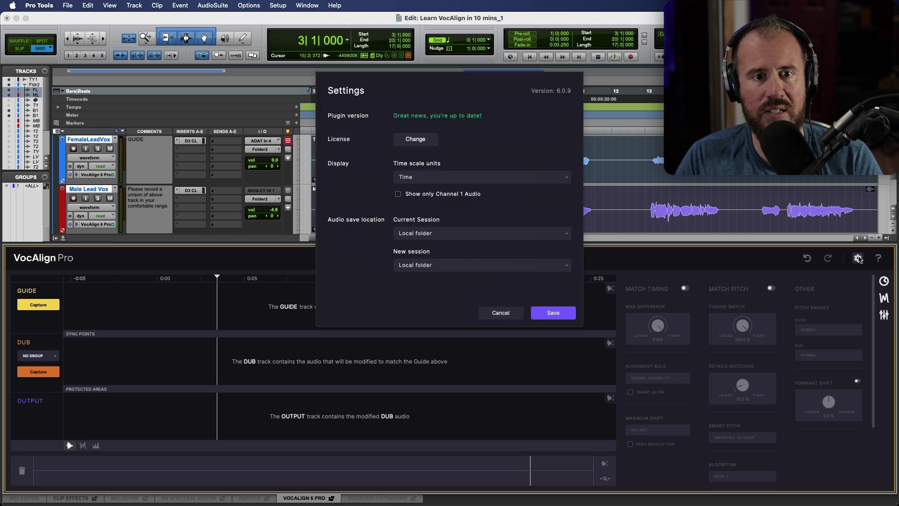
{"action": "left_click", "coordinate": [858, 258]}
{"action": "left_click", "coordinate": [97, 148]}
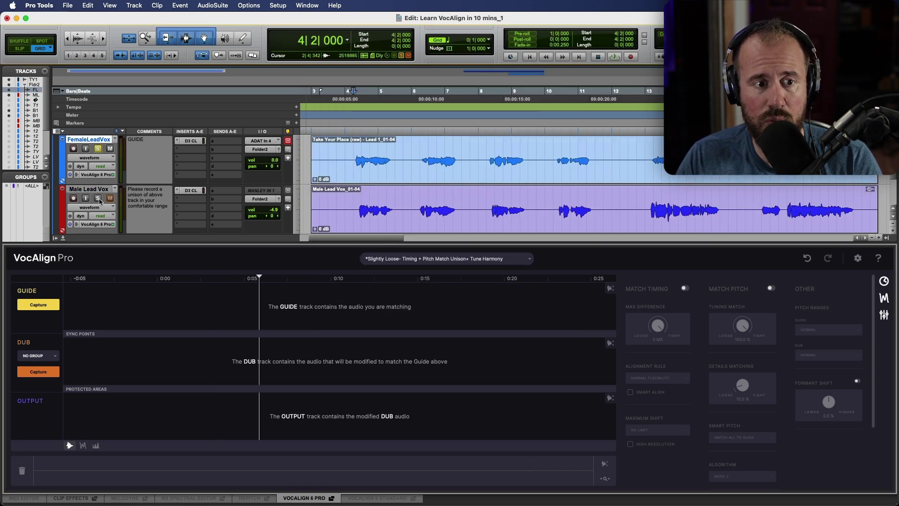
{"action": "left_click", "coordinate": [99, 199]}
{"action": "left_click", "coordinate": [97, 149]}
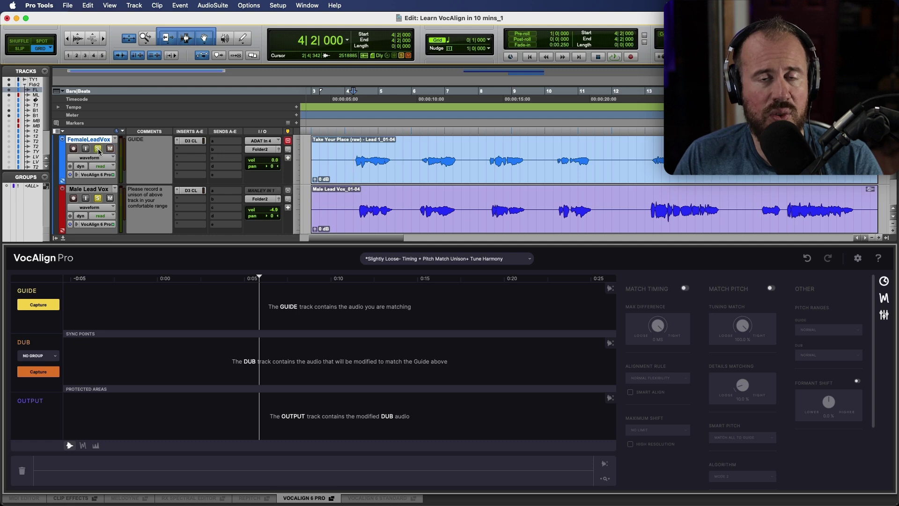
{"action": "key", "text": "space"}
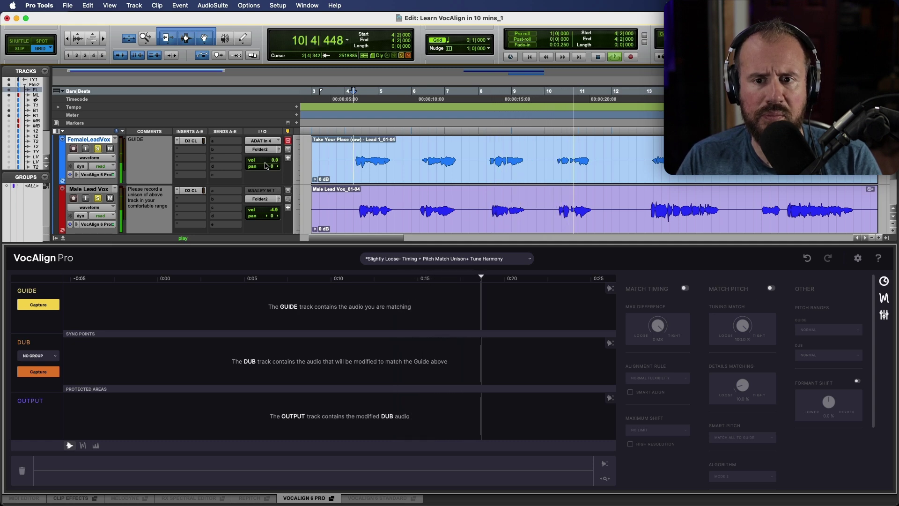
{"action": "key", "text": "space"}
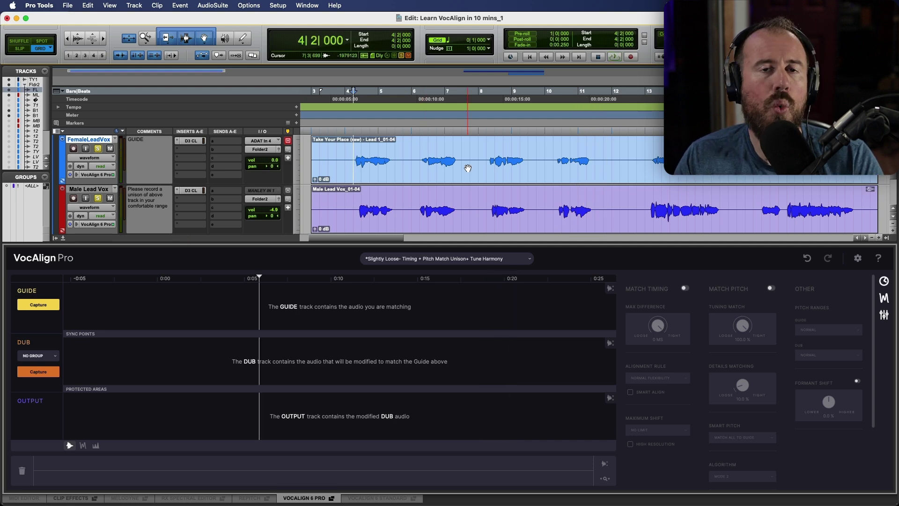
{"action": "left_click", "coordinate": [500, 173]}
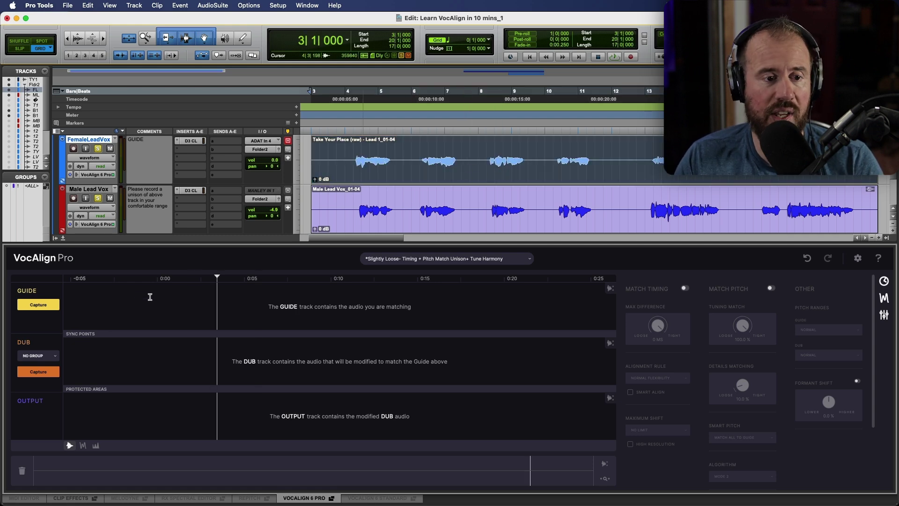
Capture the FemaleLeadVox clip into the Guide lane, then select the Male Lead Vox clip.
{"action": "left_click", "coordinate": [51, 304]}
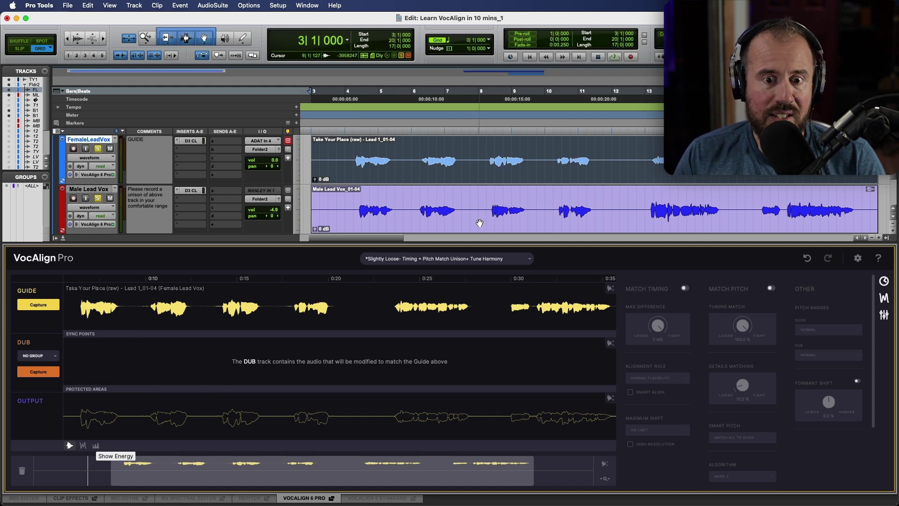
{"action": "left_click", "coordinate": [479, 223]}
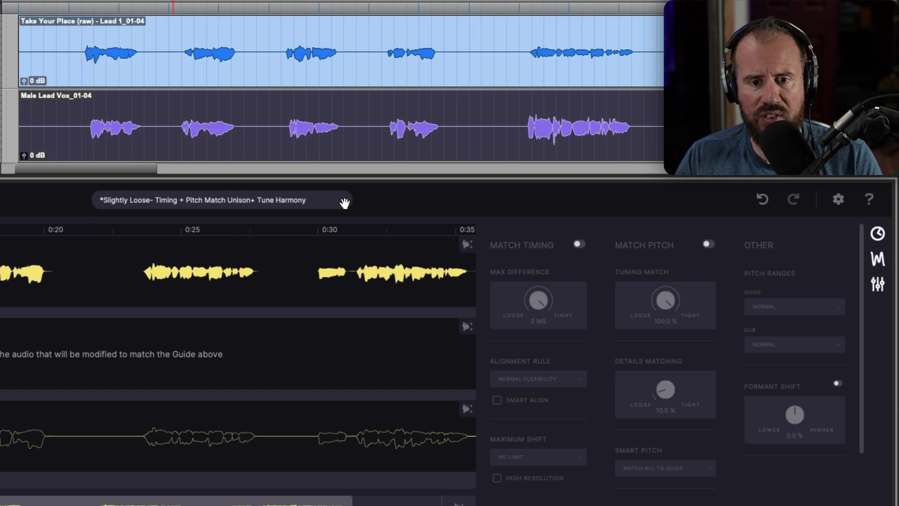
Apply the Vocal – Double – Slightly Loose Timing & Pitch preset to align the dub.
{"action": "left_click", "coordinate": [343, 200]}
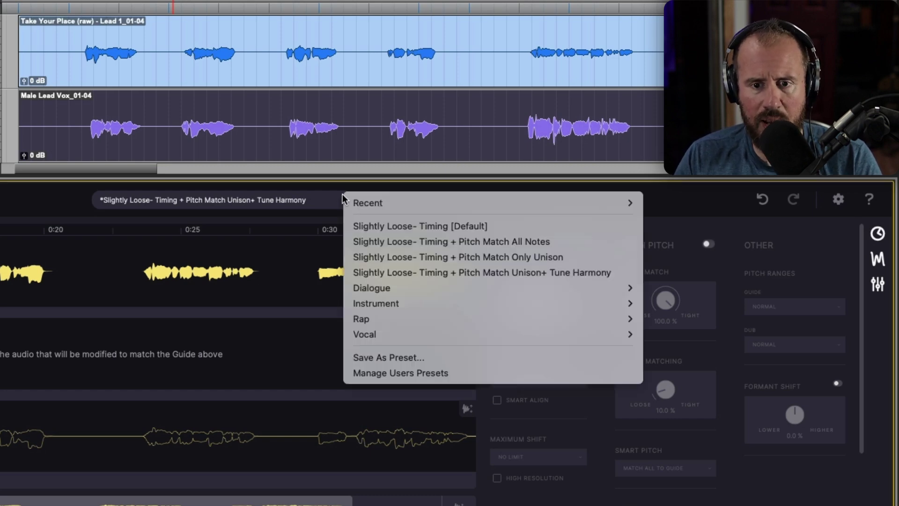
{"action": "mouse_move", "coordinate": [387, 328]}
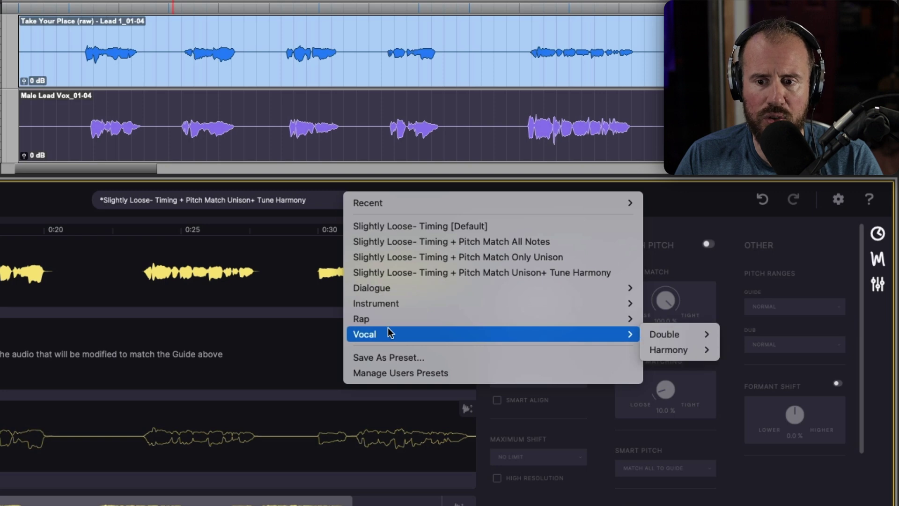
{"action": "mouse_move", "coordinate": [670, 333]}
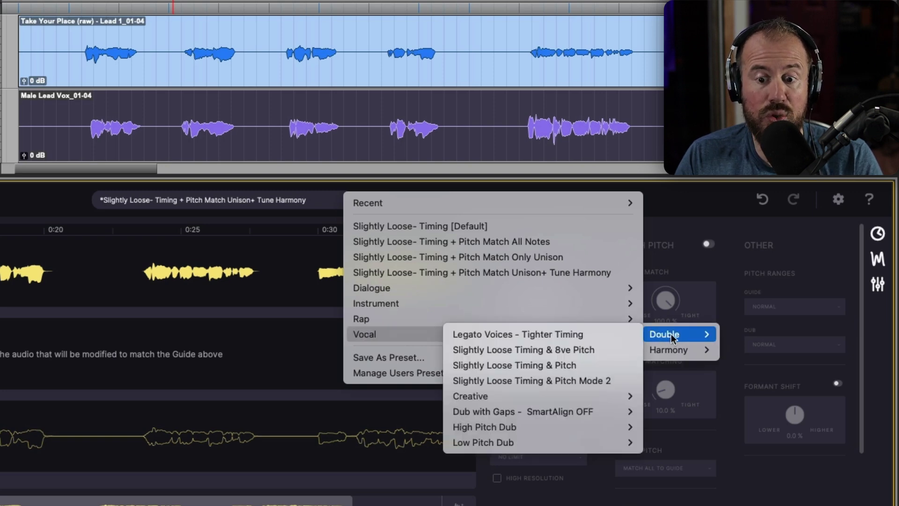
{"action": "left_click", "coordinate": [606, 365]}
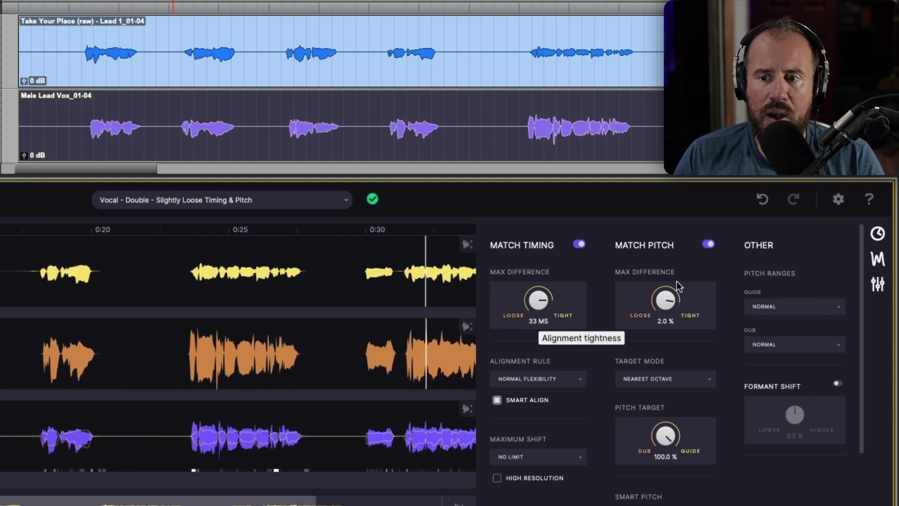
{"action": "left_click", "coordinate": [878, 234]}
{"action": "left_click", "coordinate": [877, 259]}
{"action": "left_click", "coordinate": [878, 285]}
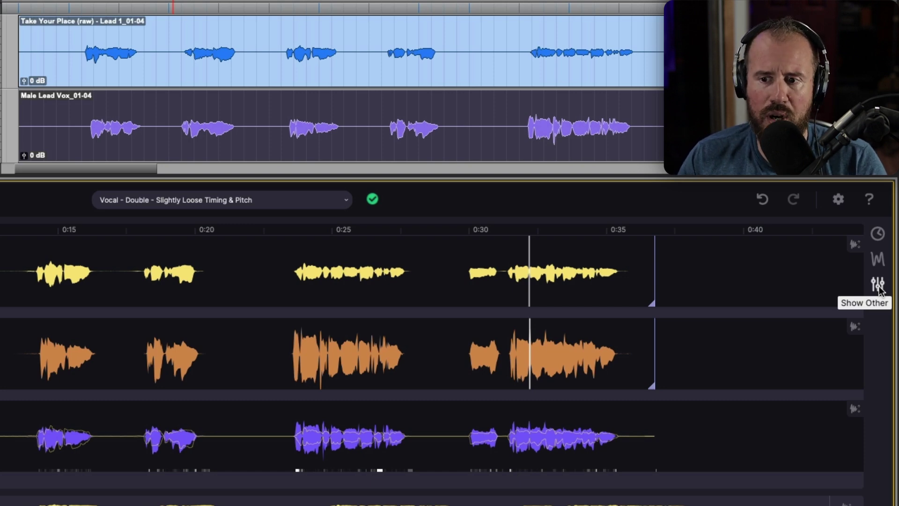
{"action": "left_click", "coordinate": [878, 234]}
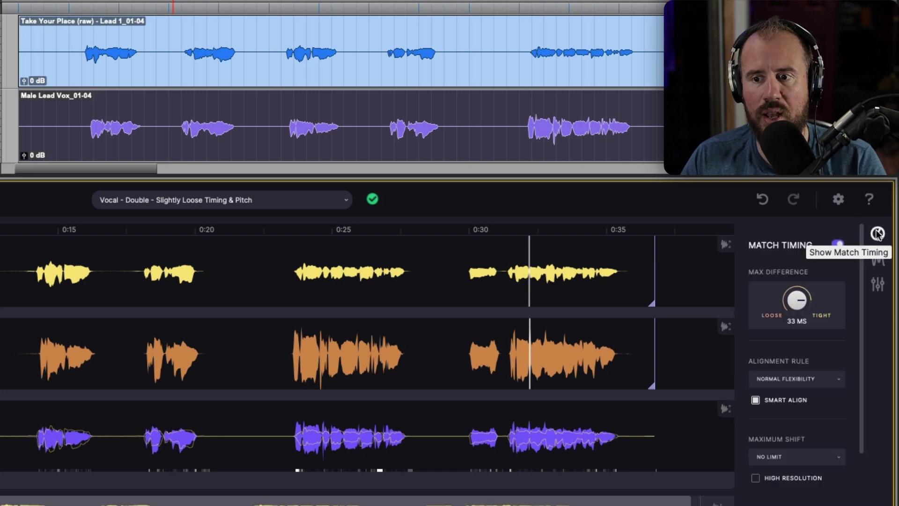
{"action": "left_click", "coordinate": [878, 259]}
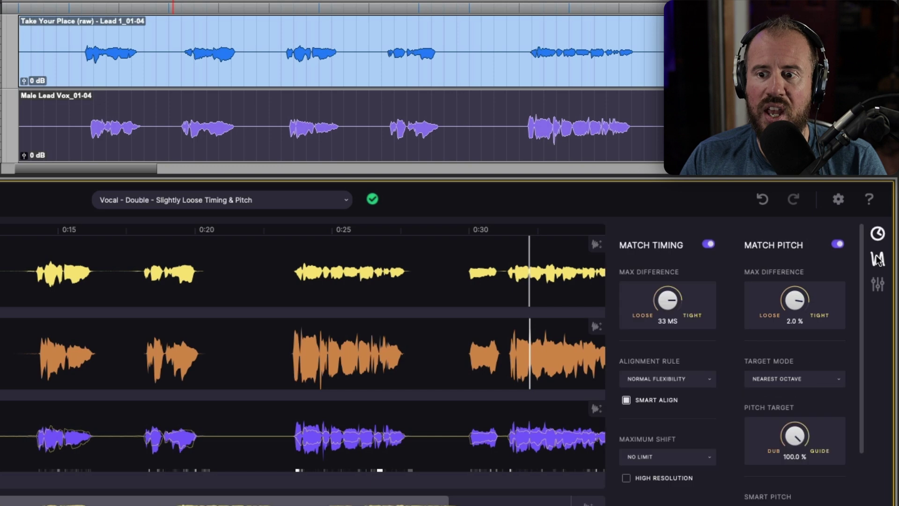
{"action": "left_click", "coordinate": [879, 284]}
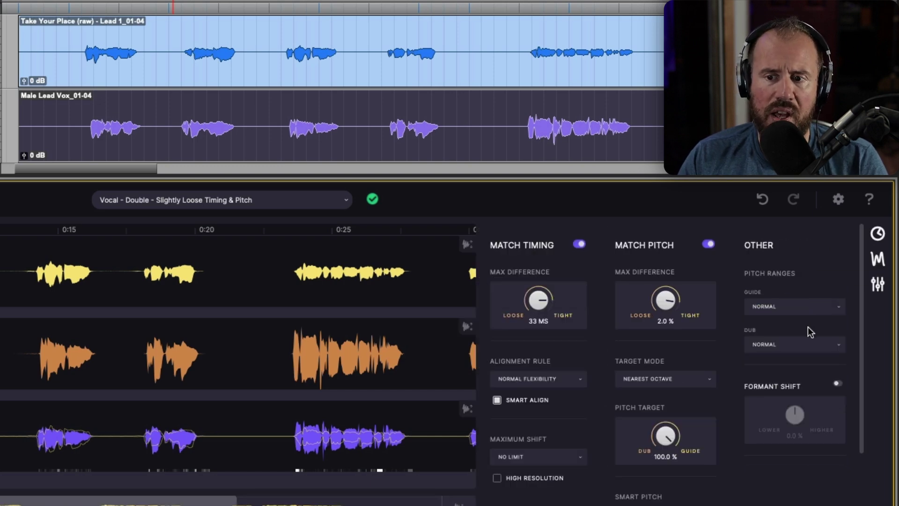
{"action": "scroll", "coordinate": [826, 279], "scroll_direction": "down", "scroll_amount": 3}
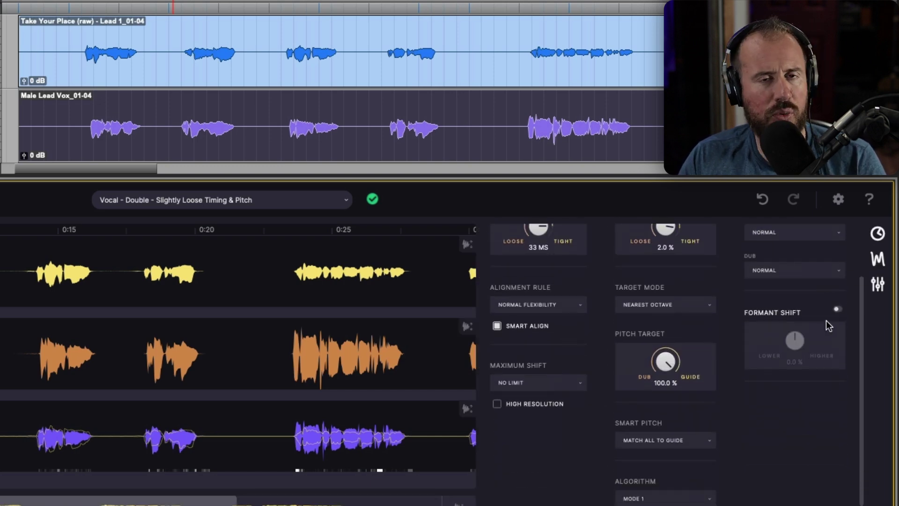
{"action": "scroll", "coordinate": [828, 315], "scroll_direction": "up", "scroll_amount": 3}
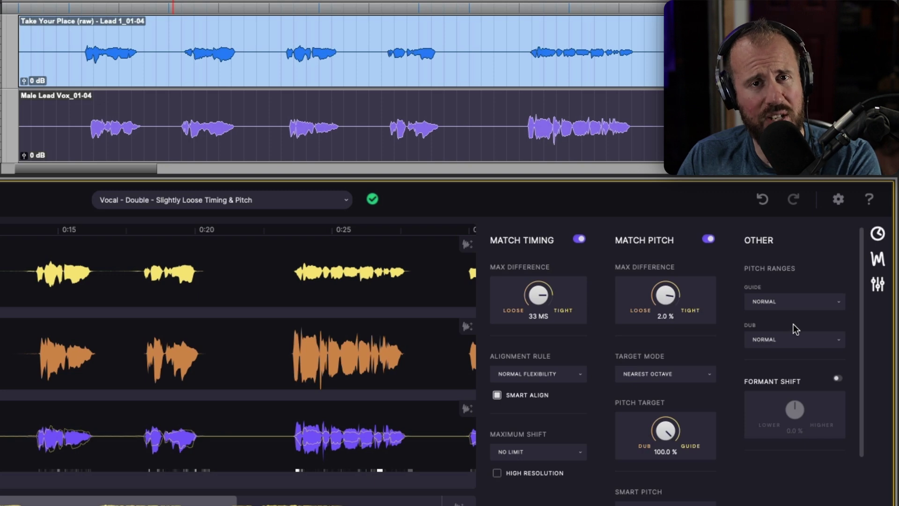
{"action": "left_click", "coordinate": [875, 285]}
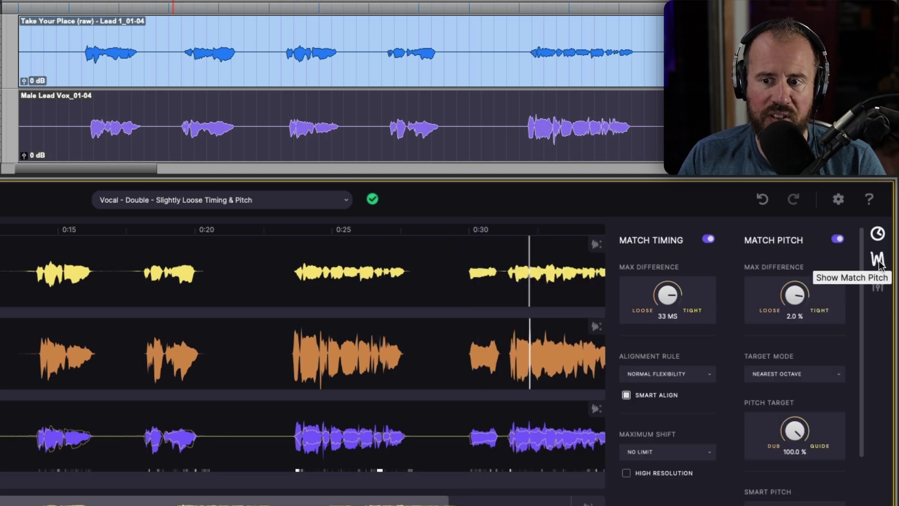
Turn off Match Pitch, A/B Match Timing, and set timing Max Difference to 0 ms.
{"action": "left_click", "coordinate": [836, 238]}
{"action": "left_click", "coordinate": [876, 259]}
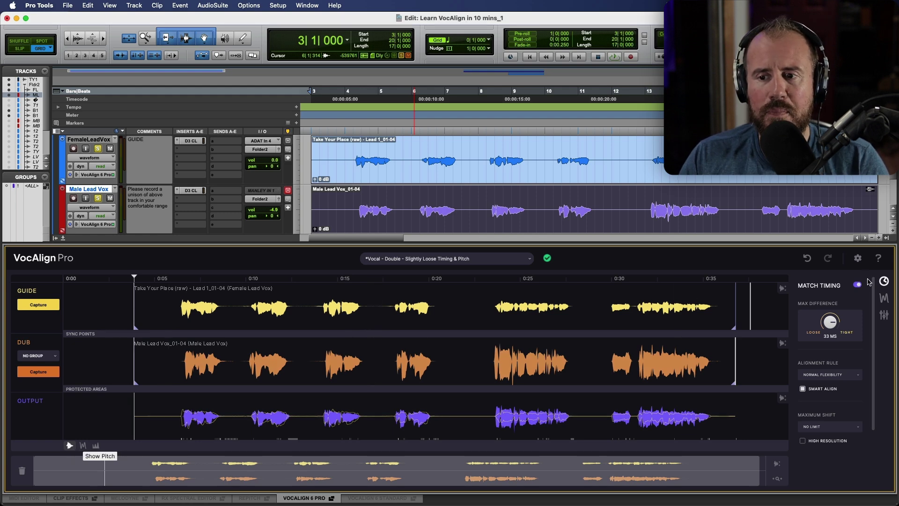
{"action": "left_click", "coordinate": [857, 285]}
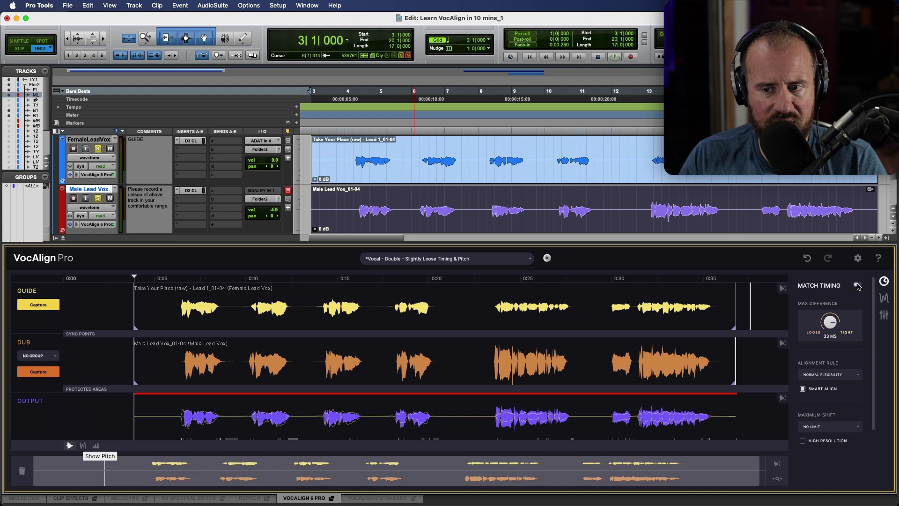
{"action": "left_click", "coordinate": [857, 285]}
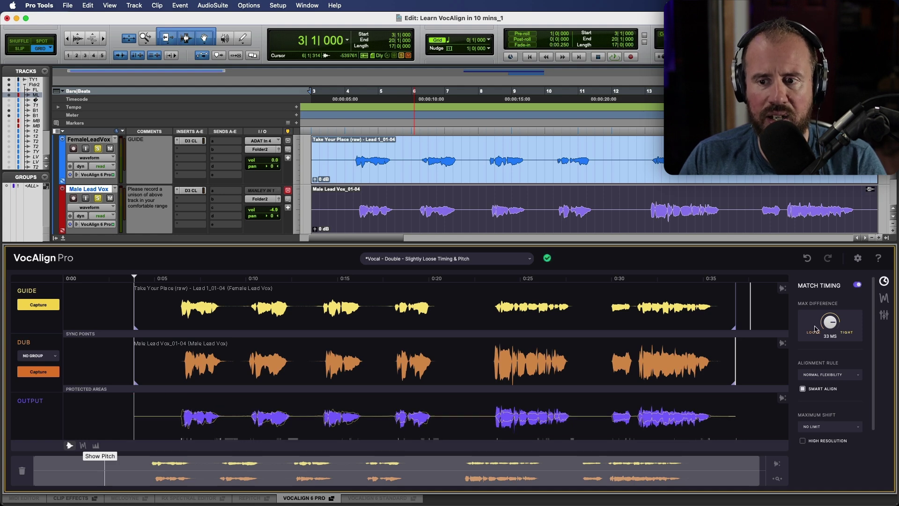
{"action": "left_click_drag", "start_coordinate": [829, 322], "coordinate": [831, 326]}
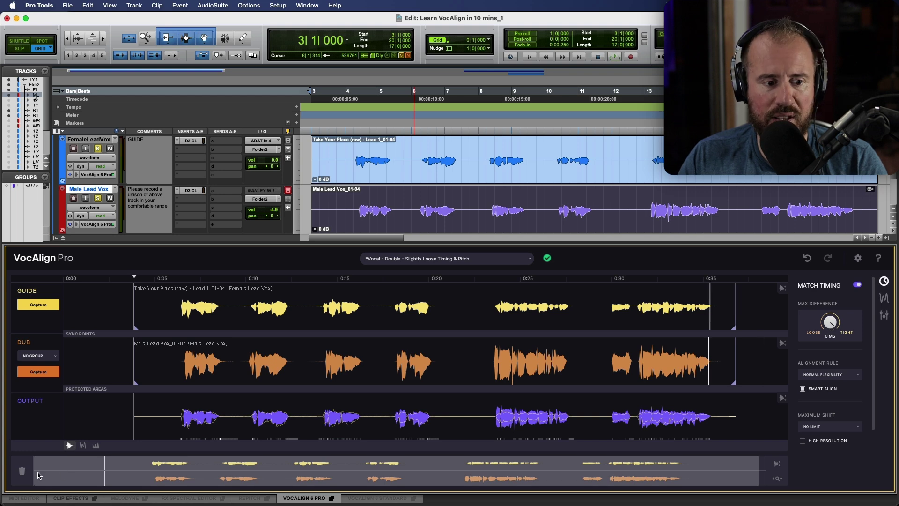
Zoom the lanes to 0:17–0:28 and compare aligned versus bypassed timing through the 0:24 phrase.
{"action": "left_click_drag", "start_coordinate": [36, 472], "coordinate": [352, 477]}
{"action": "left_click_drag", "start_coordinate": [758, 468], "coordinate": [552, 467]}
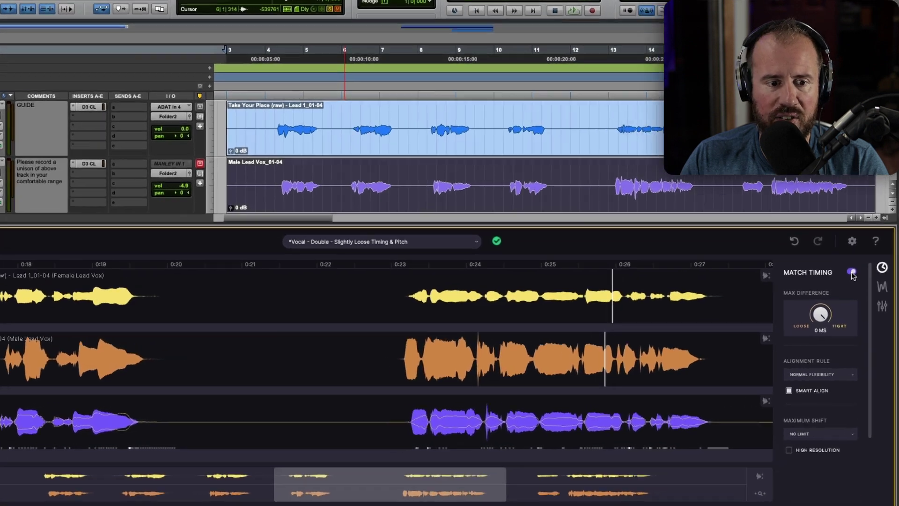
{"action": "left_click", "coordinate": [857, 285]}
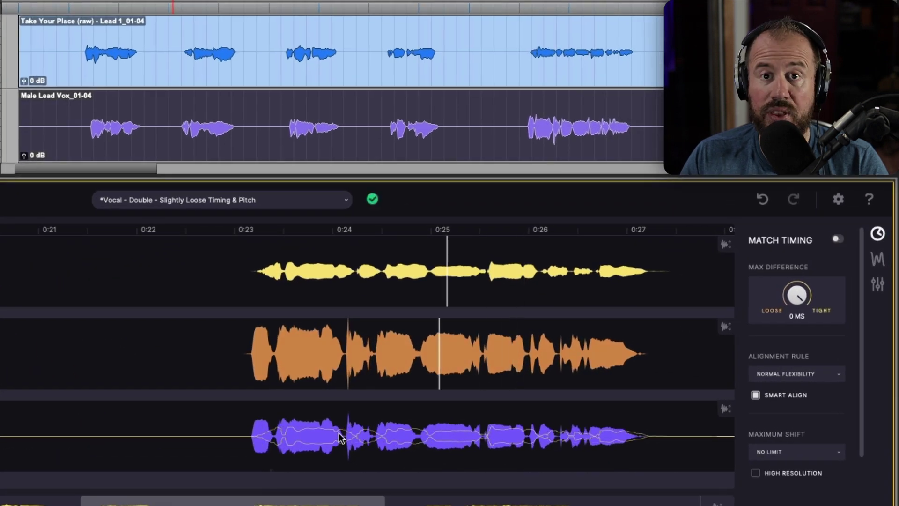
{"action": "left_click", "coordinate": [834, 239]}
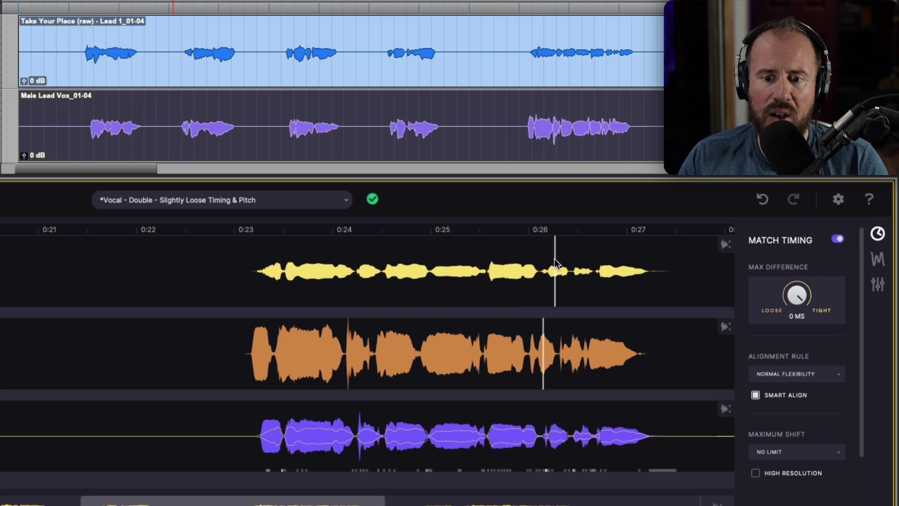
{"action": "left_click_drag", "start_coordinate": [535, 346], "coordinate": [585, 255]}
{"action": "left_click_drag", "start_coordinate": [660, 257], "coordinate": [747, 240]}
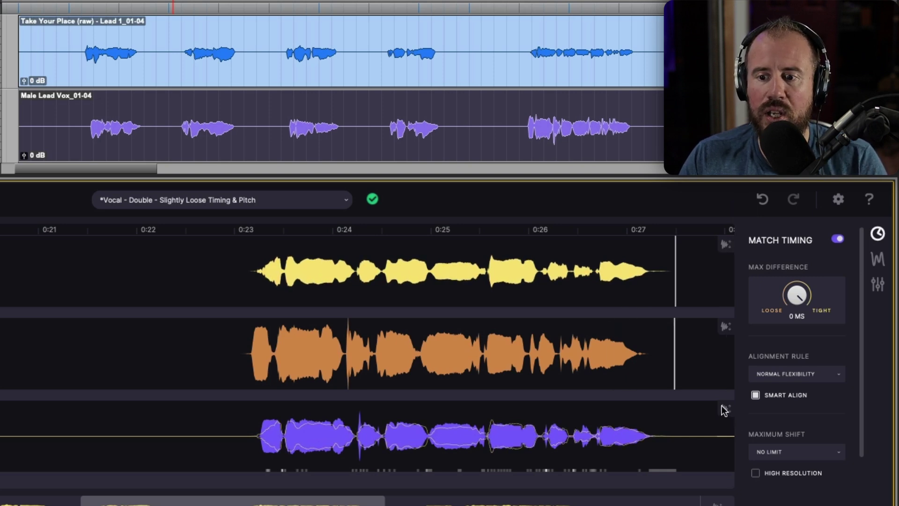
Adjust the displayed waveform sizes of the output and dub lanes.
{"action": "mouse_move", "coordinate": [721, 405]}
{"action": "mouse_move", "coordinate": [744, 419]}
{"action": "left_mouse_down"}
{"action": "mouse_move", "coordinate": [744, 410]}
{"action": "mouse_move", "coordinate": [744, 422]}
{"action": "left_mouse_up"}
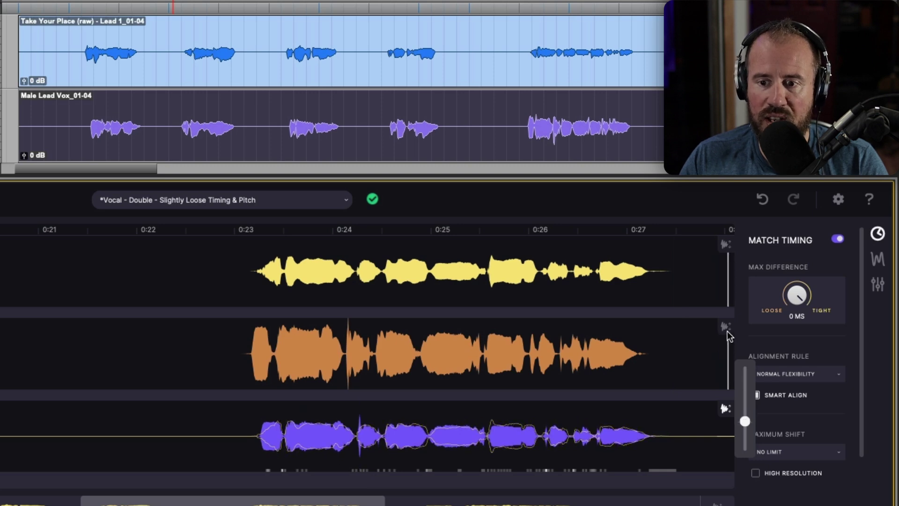
{"action": "mouse_move", "coordinate": [726, 326]}
{"action": "left_click_drag", "start_coordinate": [744, 328], "coordinate": [745, 337]}
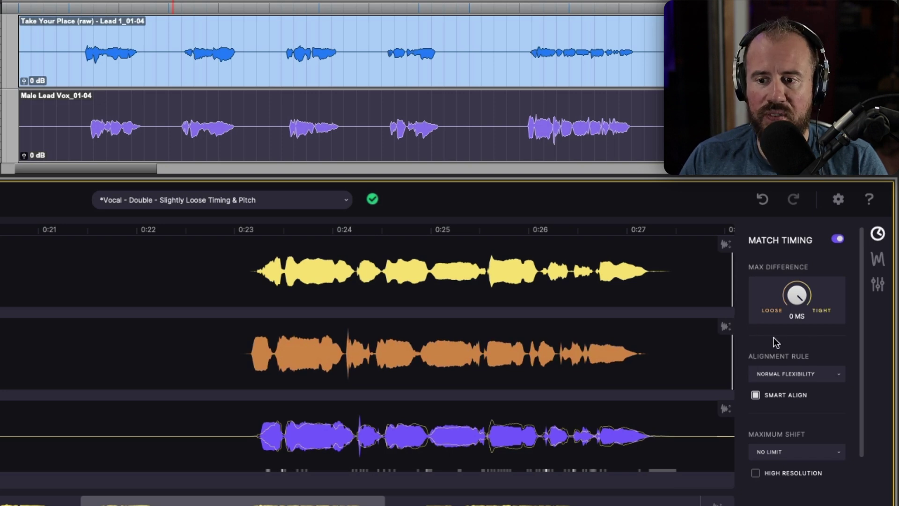
{"action": "left_click", "coordinate": [833, 377]}
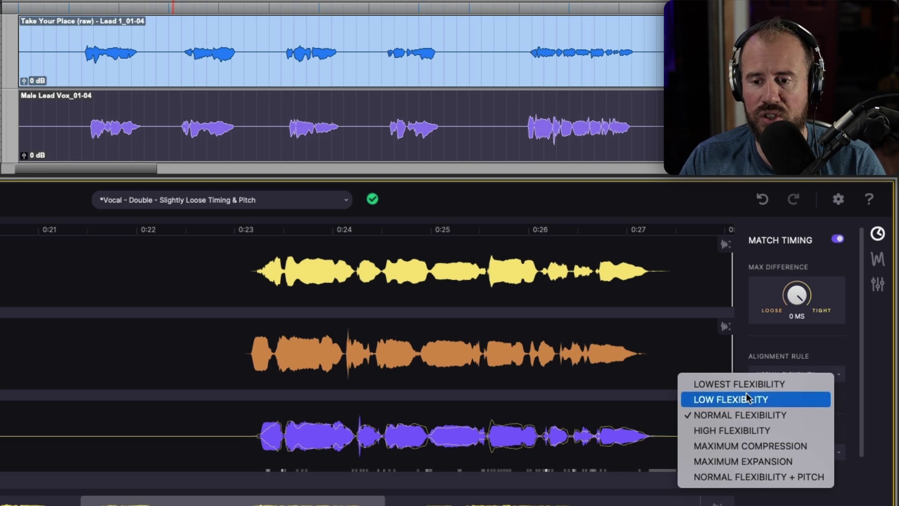
{"action": "left_click", "coordinate": [734, 416]}
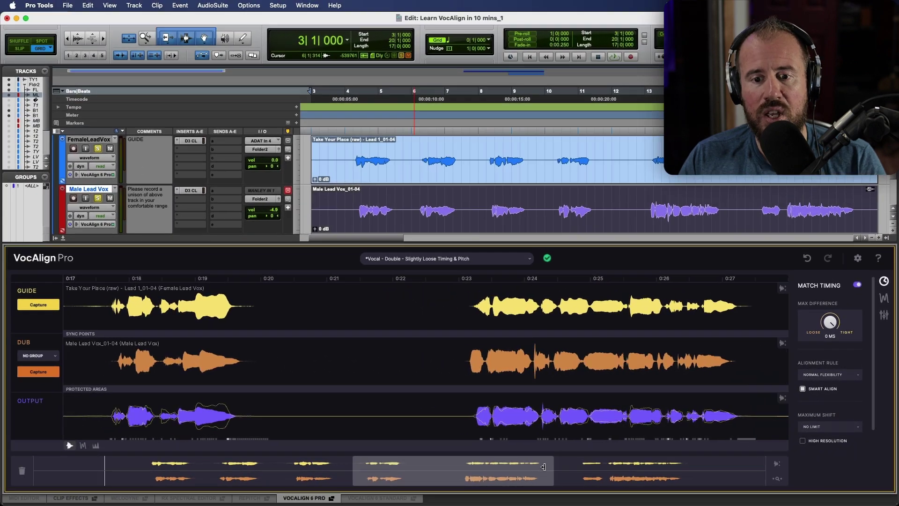
{"action": "left_click_drag", "start_coordinate": [543, 466], "coordinate": [483, 474]}
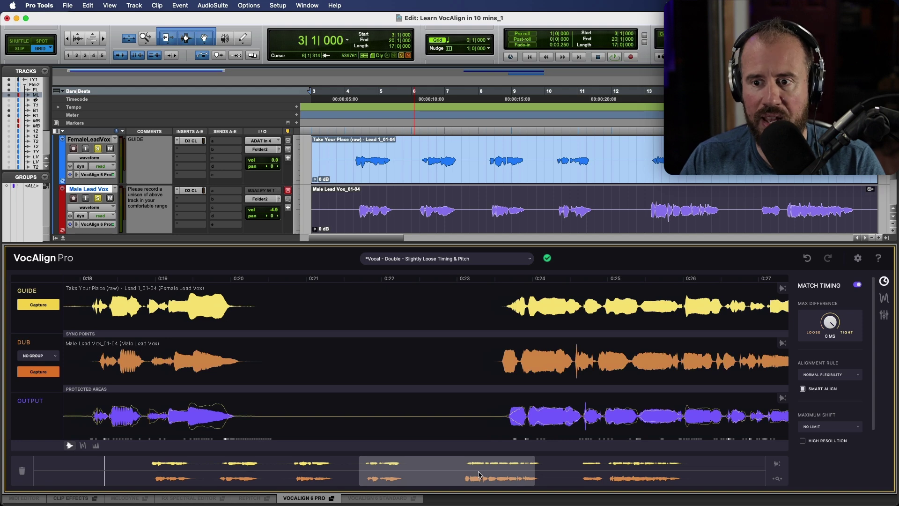
{"action": "double_click", "coordinate": [473, 472]}
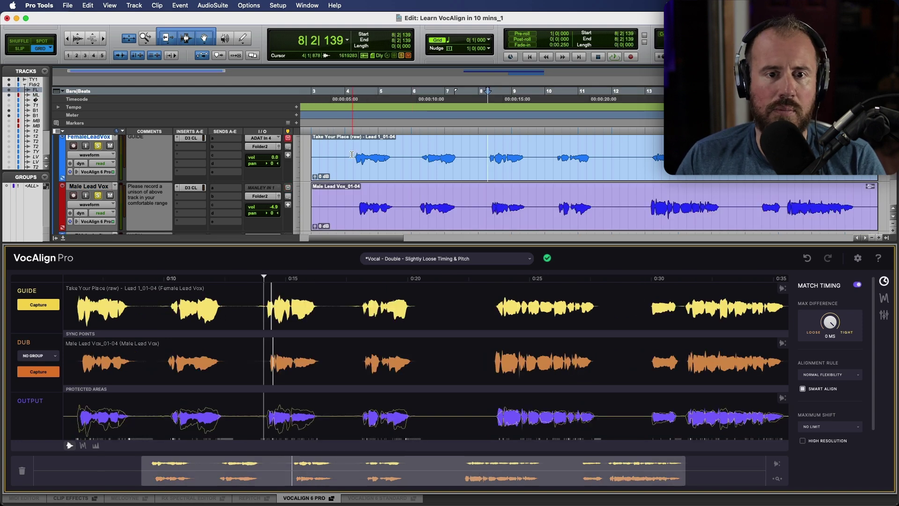
From 4|2|000, play the dub with Match Timing off, then again with it on.
{"action": "left_click", "coordinate": [352, 154]}
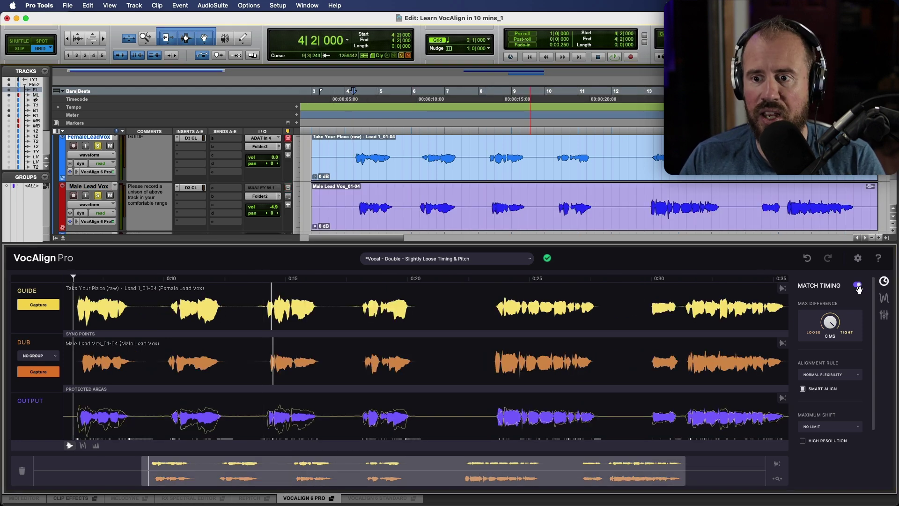
{"action": "left_click", "coordinate": [884, 298]}
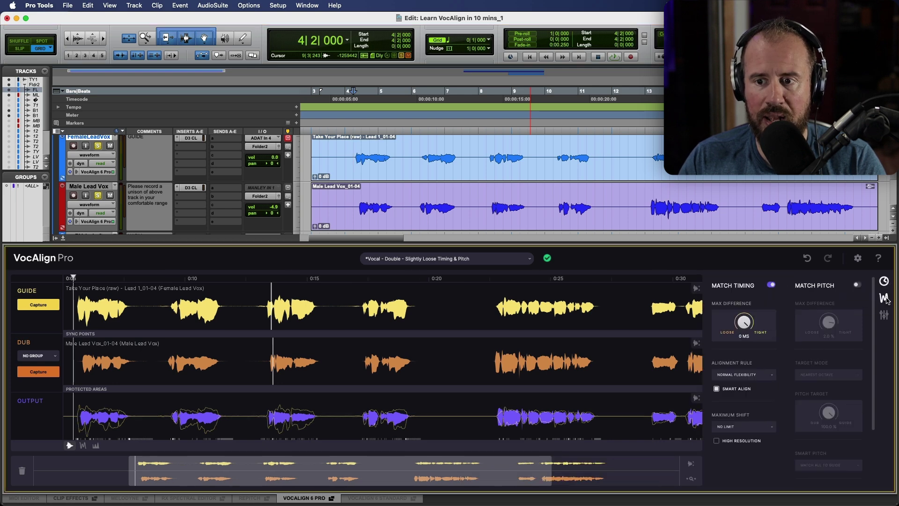
{"action": "left_click", "coordinate": [883, 282]}
{"action": "left_click", "coordinate": [857, 285]}
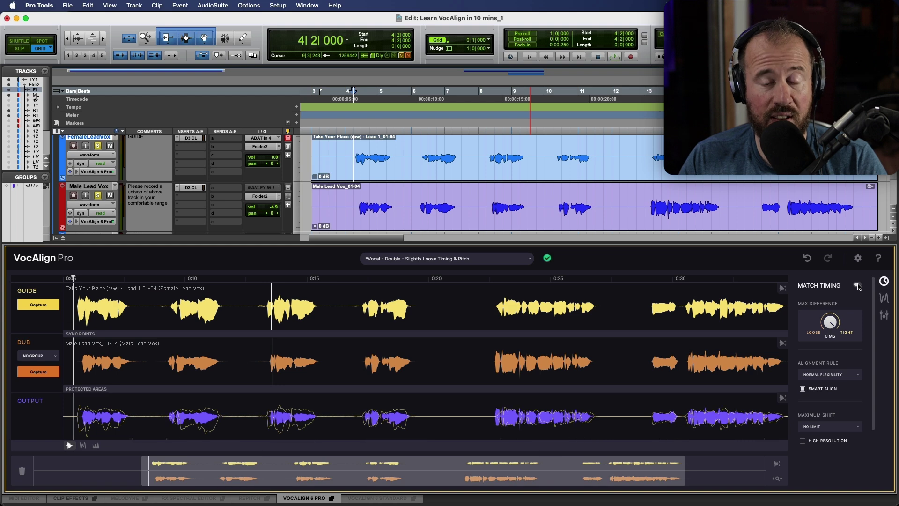
{"action": "key", "text": "space"}
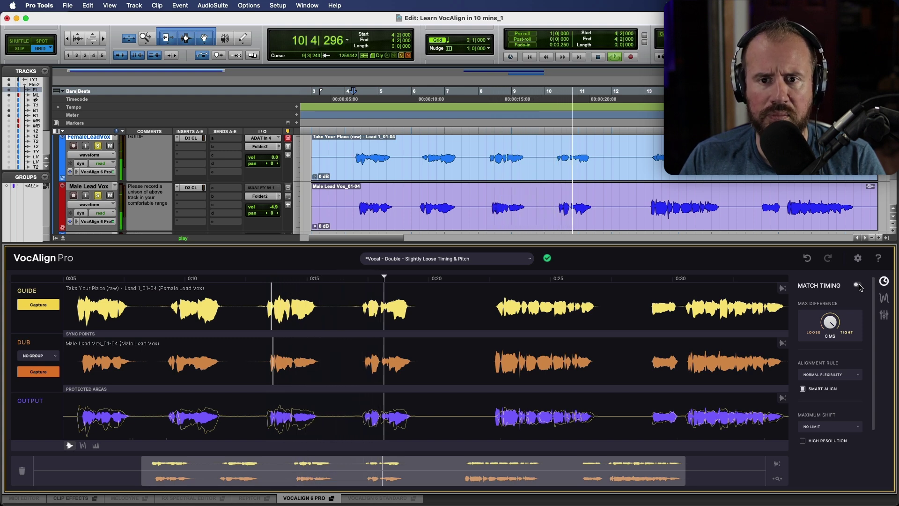
{"action": "key", "text": "space"}
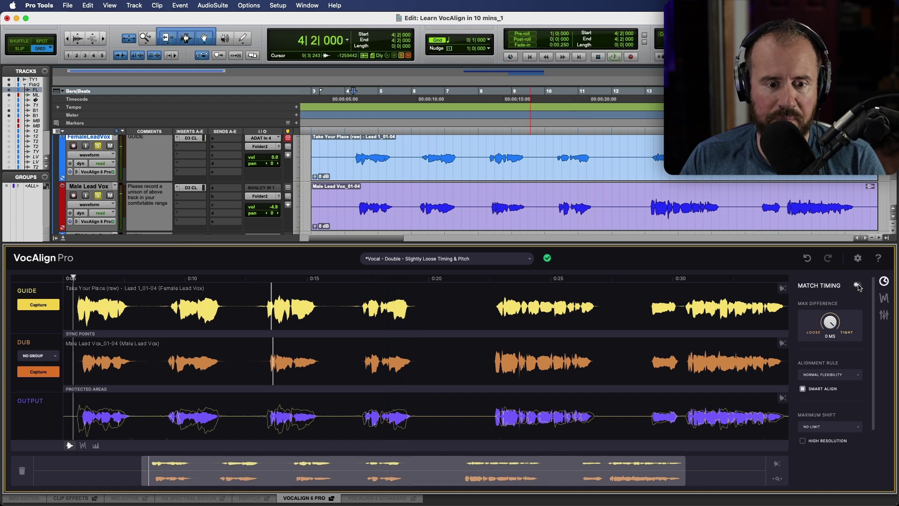
{"action": "left_click", "coordinate": [857, 285]}
{"action": "key", "text": "space"}
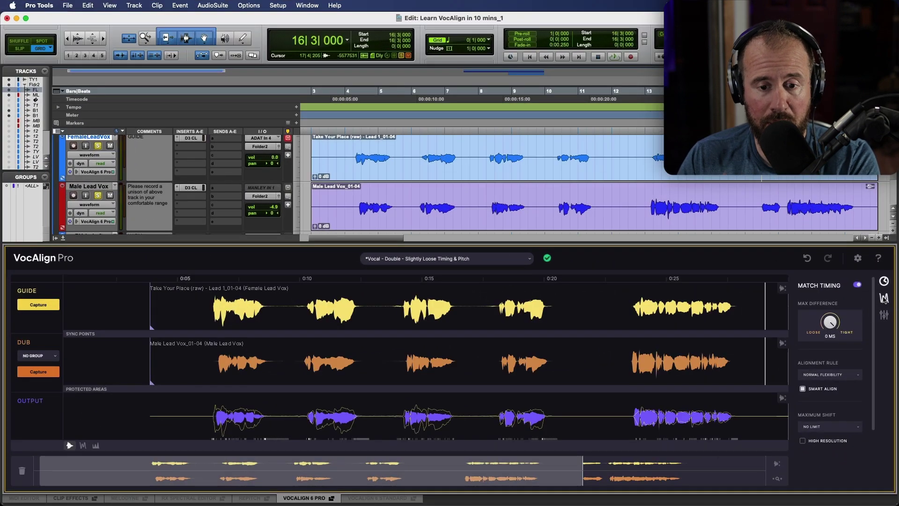
Re-enable pitch matching in the energy-and-pitch view and place the playhead just before the first phrase.
{"action": "left_click", "coordinate": [885, 299]}
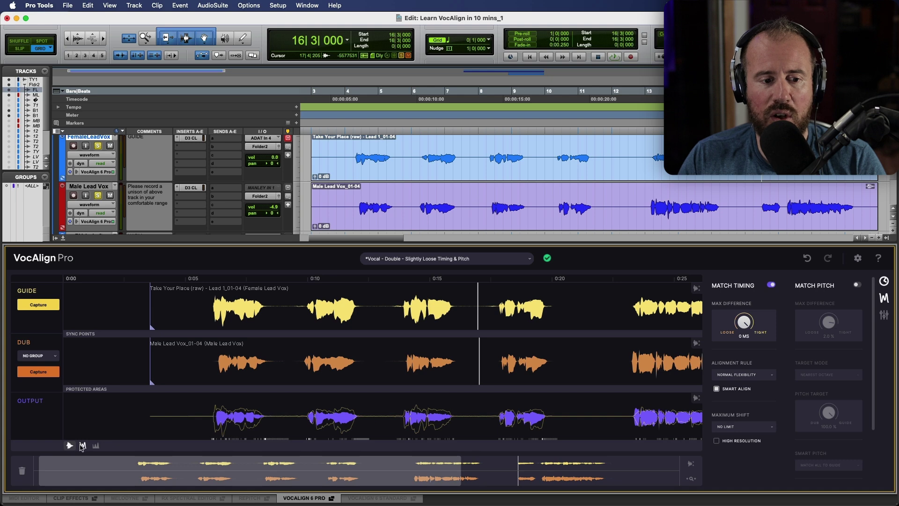
{"action": "left_click", "coordinate": [83, 445]}
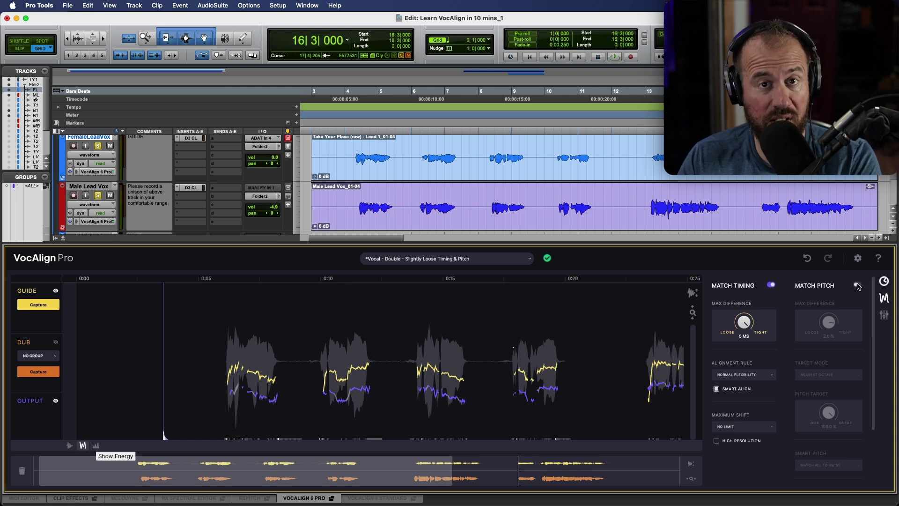
{"action": "left_click", "coordinate": [857, 285]}
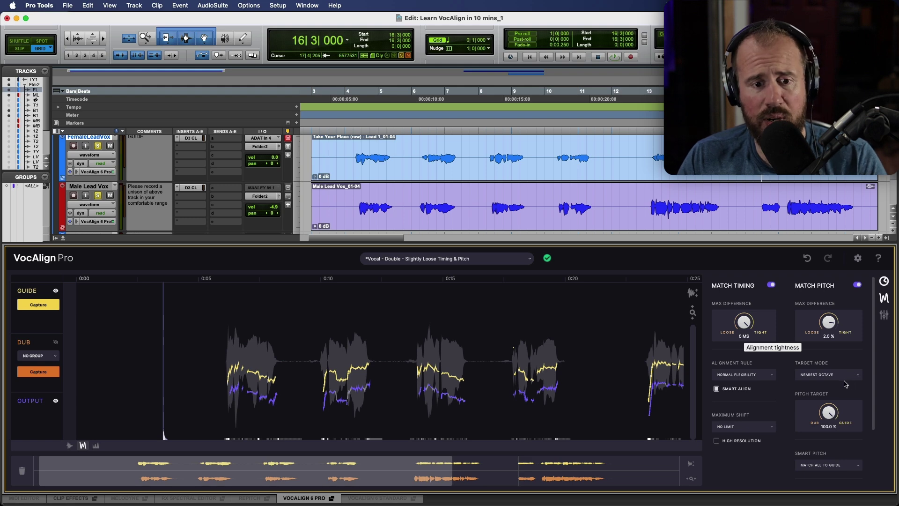
{"action": "left_click", "coordinate": [418, 175]}
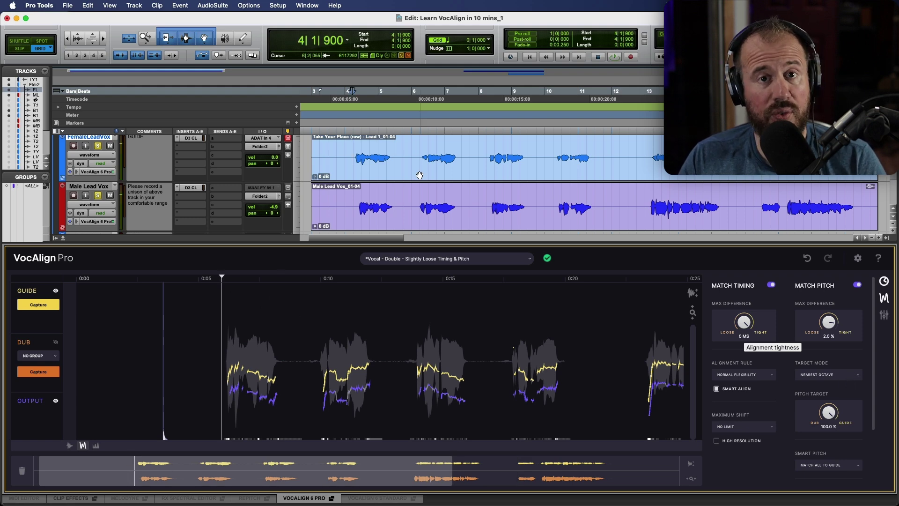
Play the aligned dub, then replay it with pitch and timing matching both bypassed.
{"action": "scroll", "coordinate": [313, 473], "scroll_direction": "right", "scroll_amount": 5}
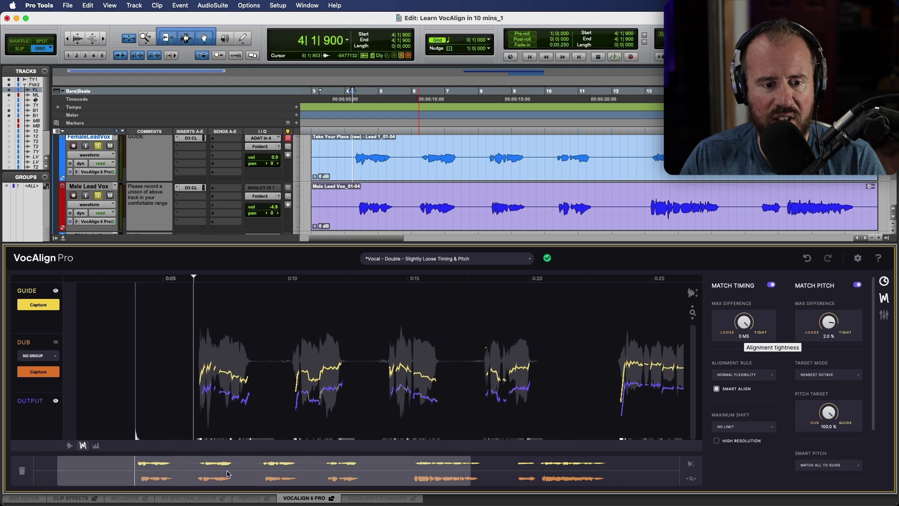
{"action": "key", "text": "space"}
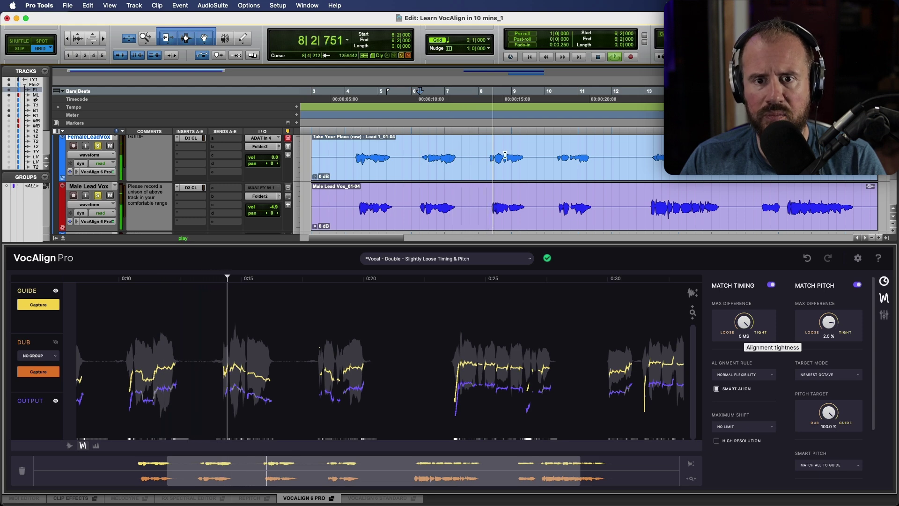
{"action": "key", "text": "space"}
{"action": "left_click", "coordinate": [856, 284]}
{"action": "left_click", "coordinate": [771, 285]}
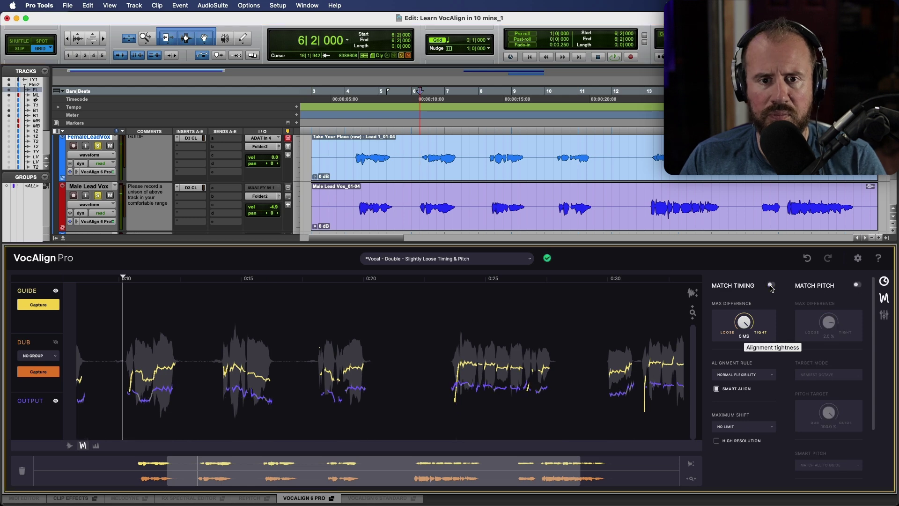
{"action": "key", "text": "space"}
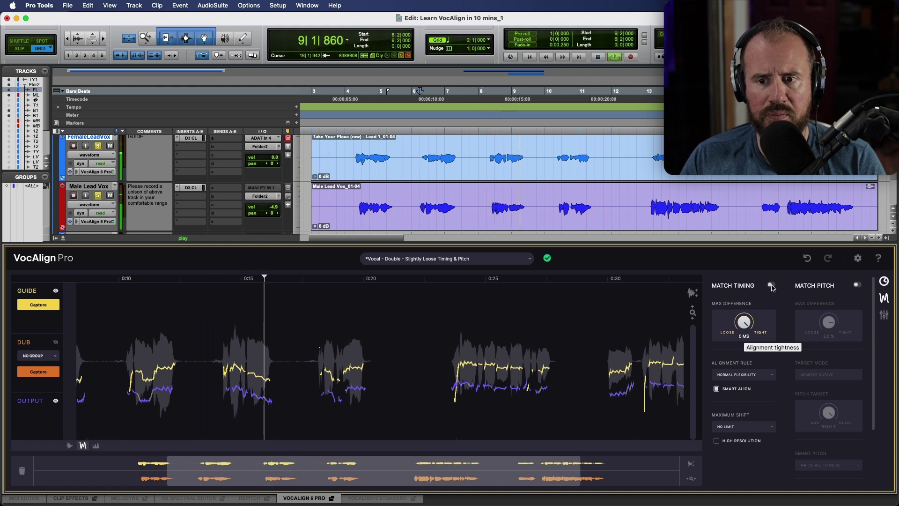
{"action": "key", "text": "space"}
Re-enable timing and pitch matching and compare the audio-waveform and pitch-curve views.
{"action": "left_click", "coordinate": [771, 285]}
{"action": "left_click", "coordinate": [857, 284]}
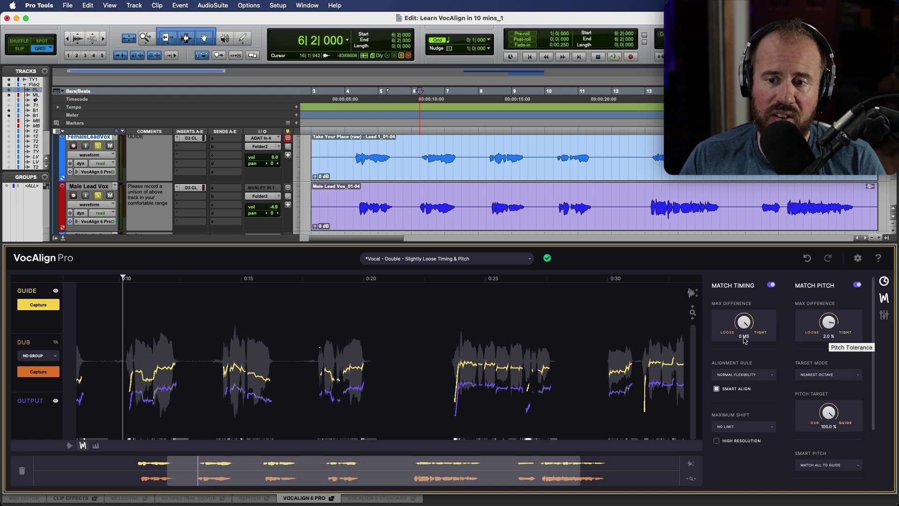
{"action": "left_click", "coordinate": [69, 445]}
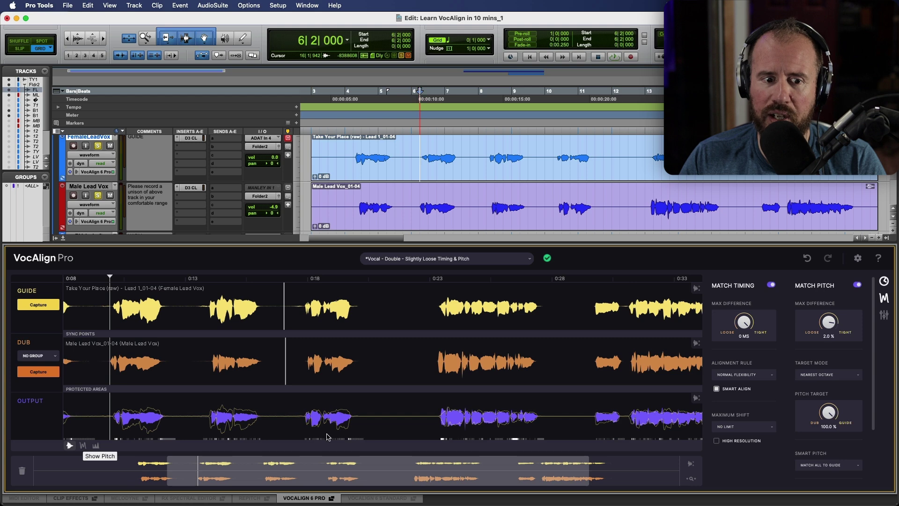
{"action": "left_click", "coordinate": [86, 448]}
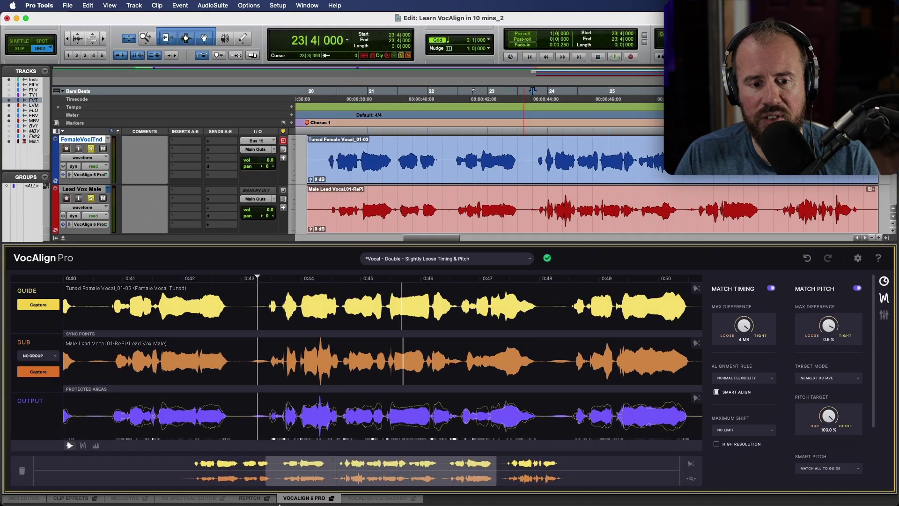
Solo the BV 1 and Male BV harmony tracks, play them, then unsolo Male BV Harm.
{"action": "left_click", "coordinate": [304, 497]}
{"action": "left_click", "coordinate": [508, 297]}
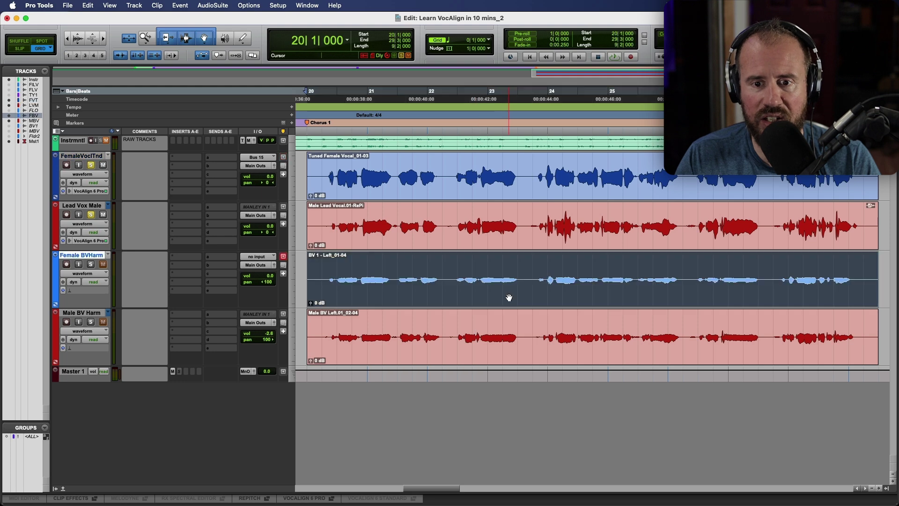
{"action": "left_click", "coordinate": [559, 347], "text": "shift"}
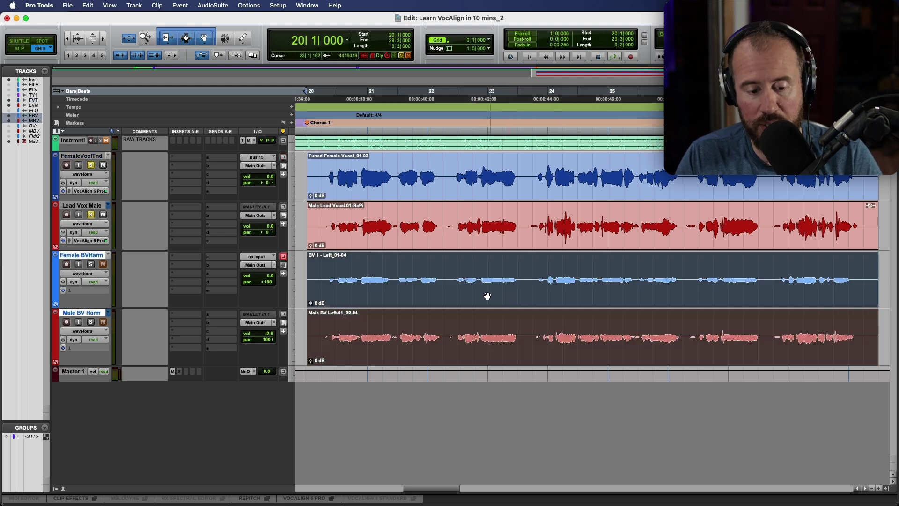
{"action": "key", "text": "shift+s"}
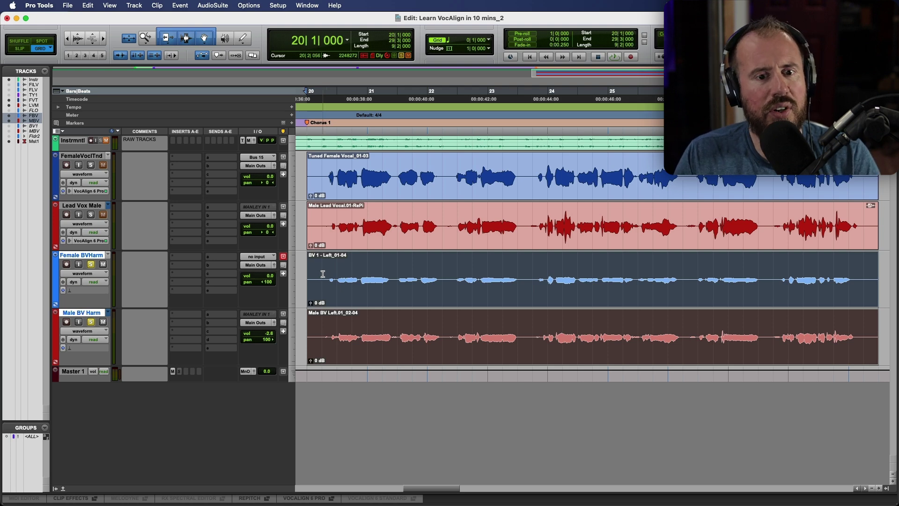
{"action": "key", "text": "space"}
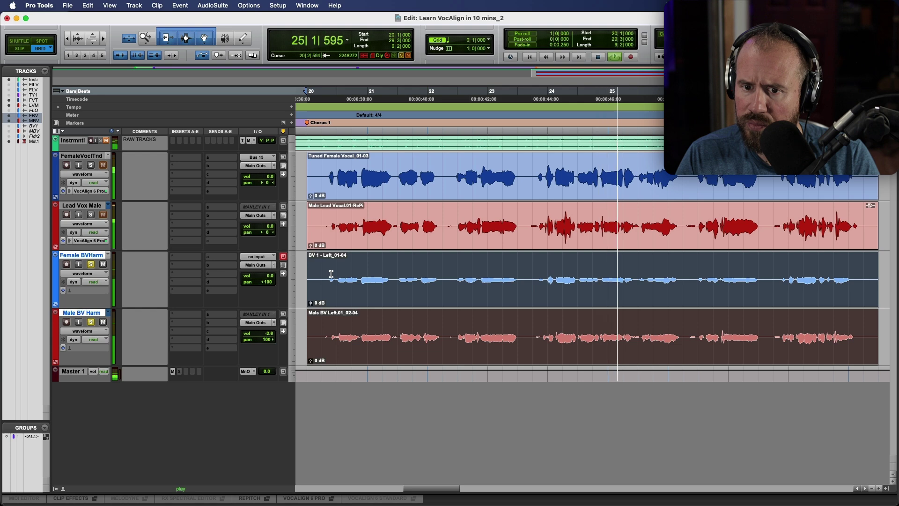
{"action": "key", "text": "space"}
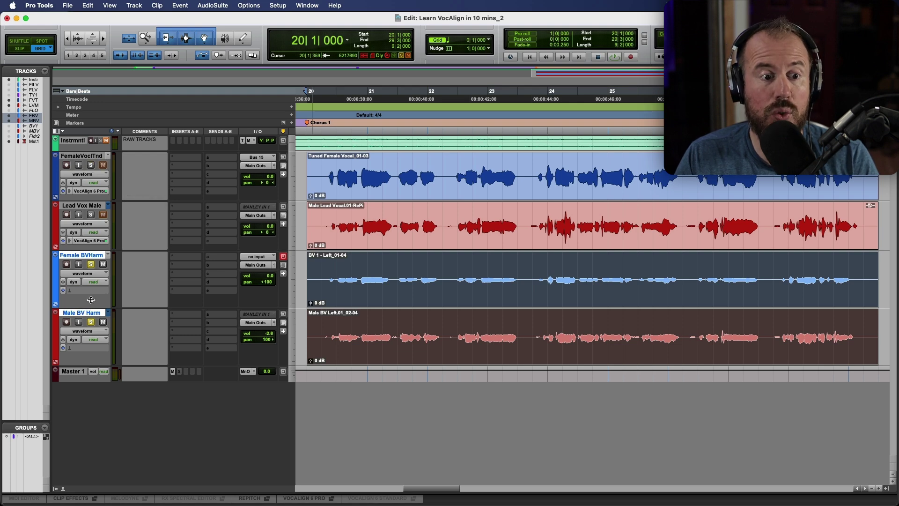
{"action": "left_click", "coordinate": [91, 322]}
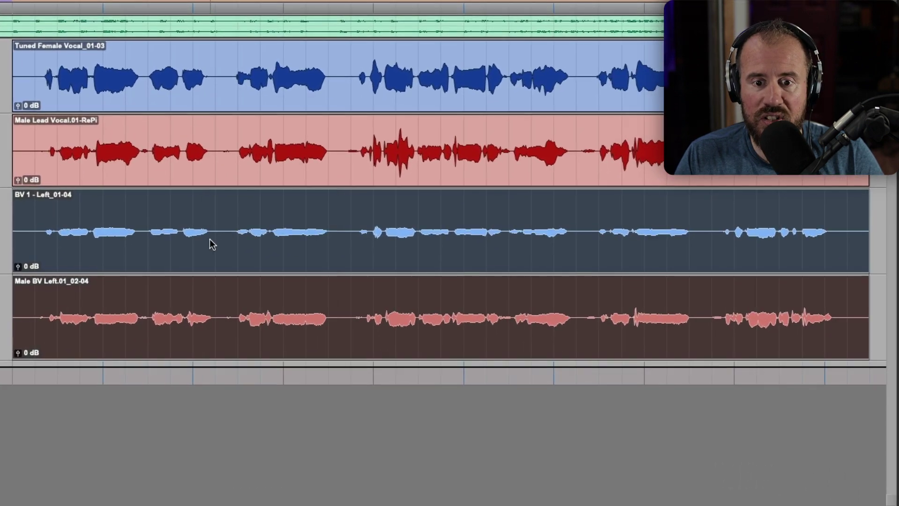
Open the BV 1 harmony clips in the VocAlign 6 Pro editor.
{"action": "right_click", "coordinate": [439, 288]}
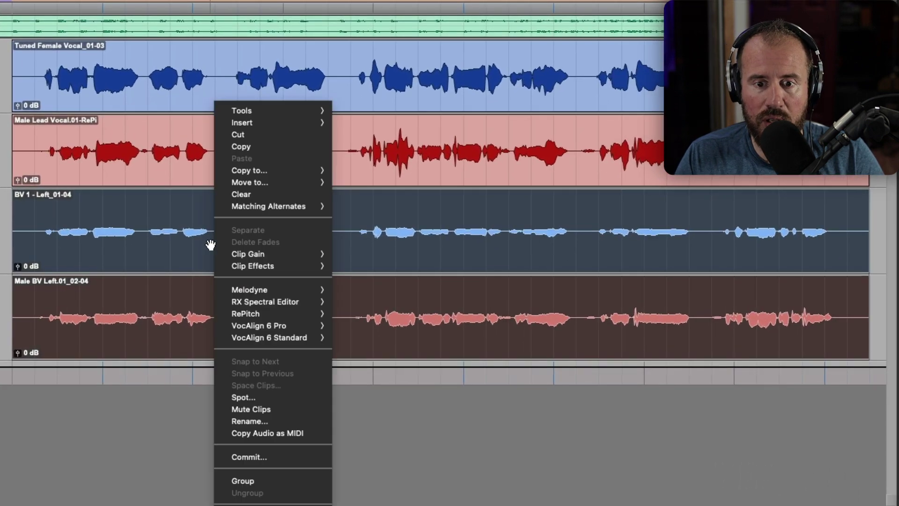
{"action": "mouse_move", "coordinate": [287, 331]}
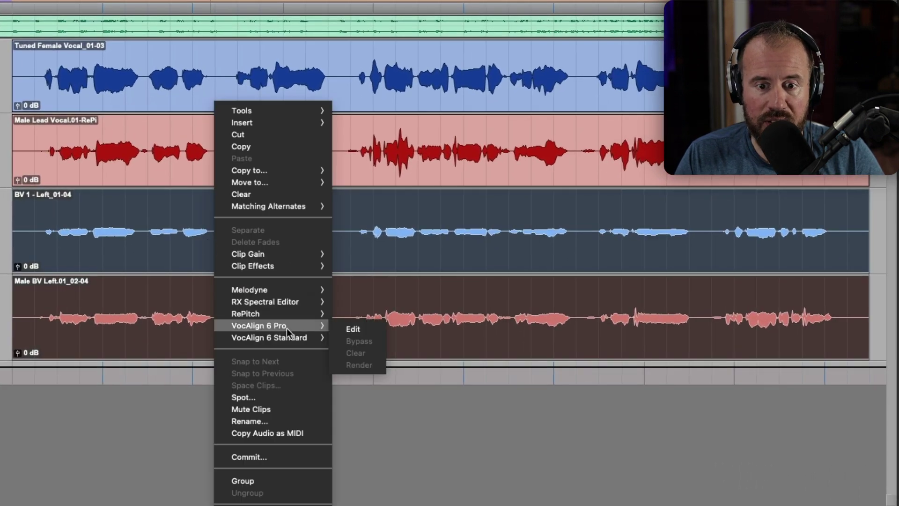
{"action": "left_click", "coordinate": [363, 326]}
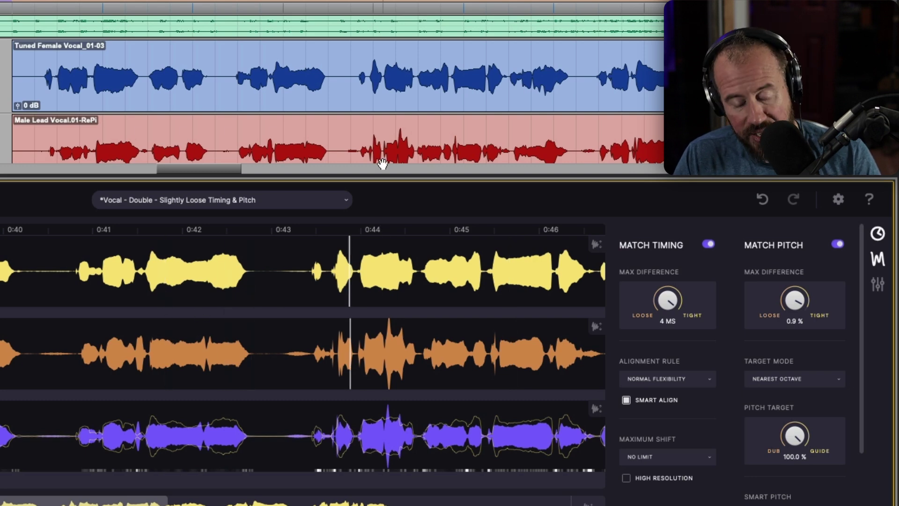
{"action": "scroll", "coordinate": [388, 162], "scroll_direction": "down", "scroll_amount": 5}
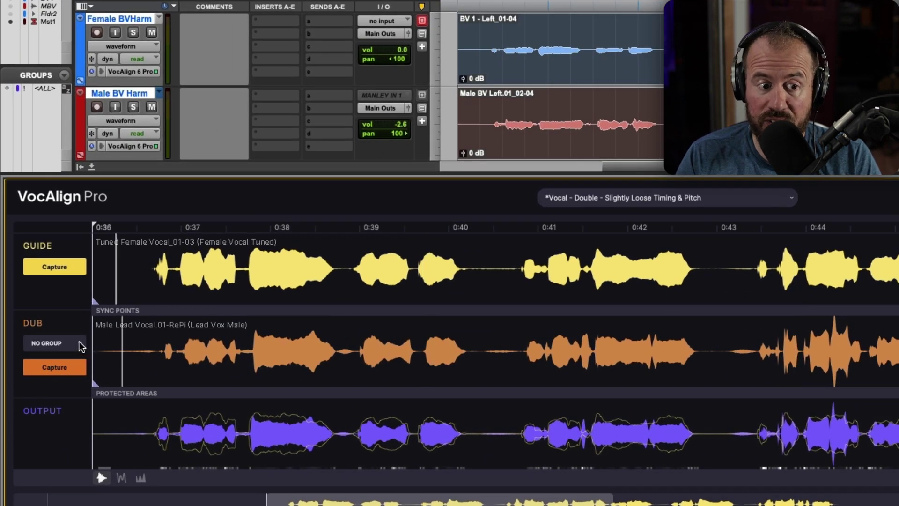
Create a new dub Group 1 and capture Male BV Left as its dub.
{"action": "left_click", "coordinate": [79, 342]}
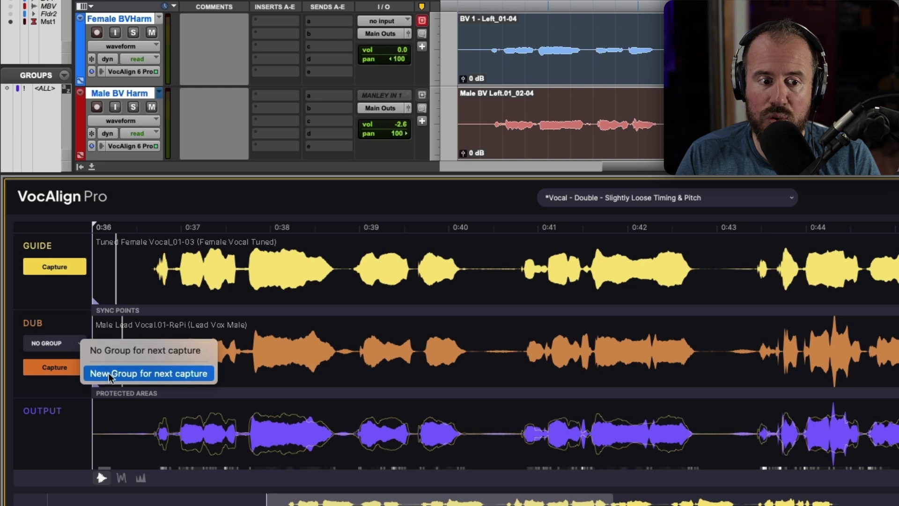
{"action": "left_click", "coordinate": [127, 372]}
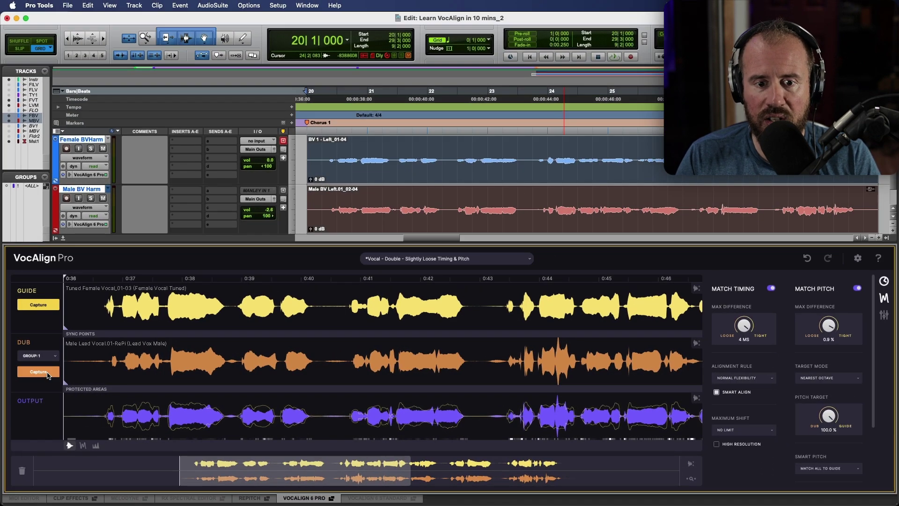
{"action": "left_click", "coordinate": [47, 373]}
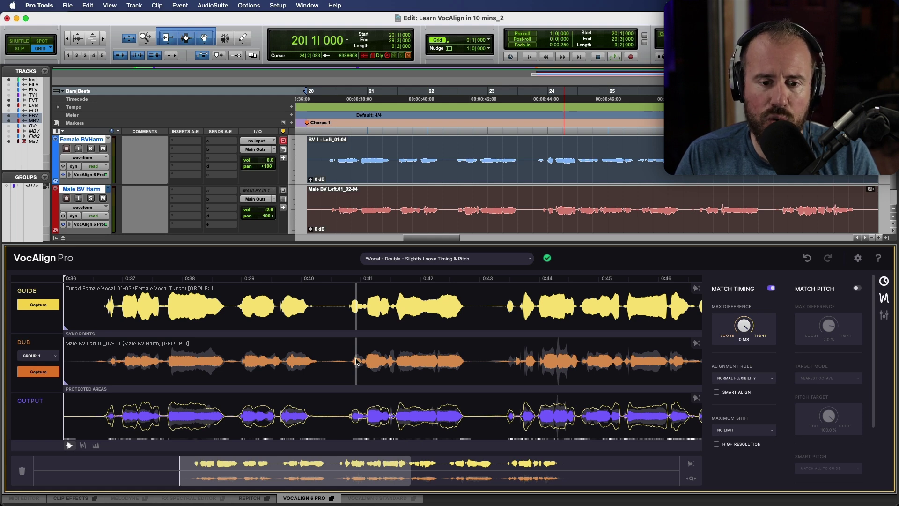
Open the Dub lane's options, then dismiss them and unsolo the male lead.
{"action": "right_click", "coordinate": [356, 361]}
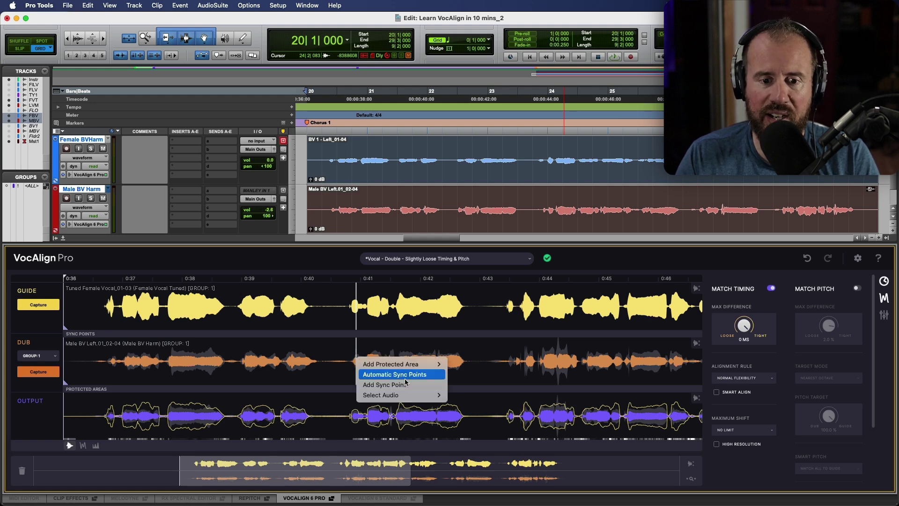
{"action": "mouse_move", "coordinate": [403, 395]}
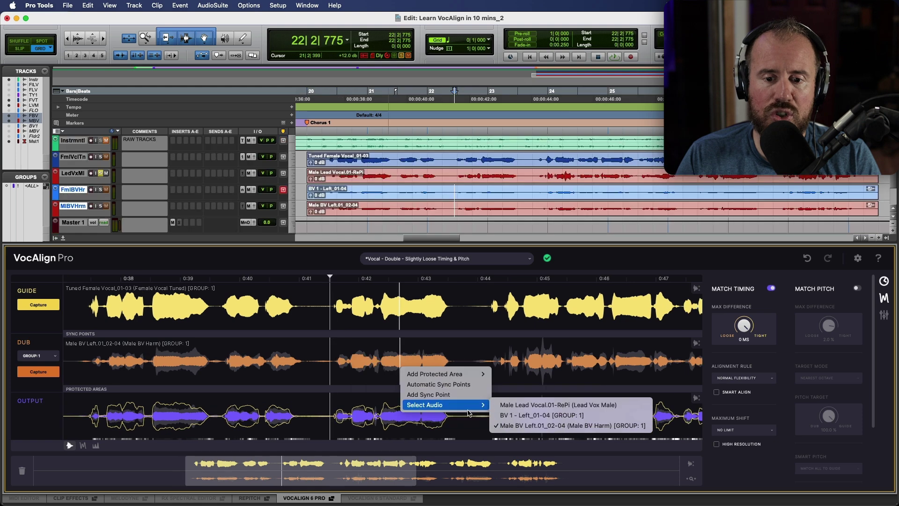
{"action": "left_click", "coordinate": [521, 415]}
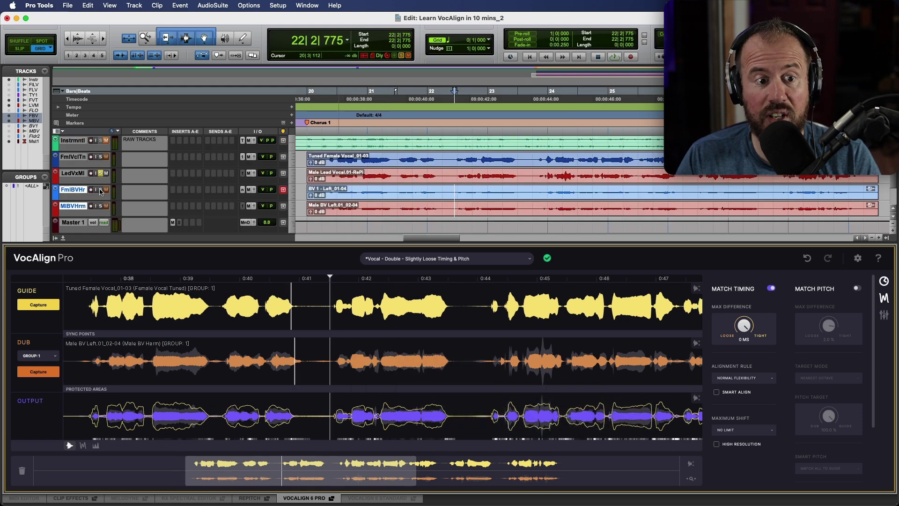
Solo the female harmony track and play it back to hear the harmony alignment.
{"action": "left_click", "coordinate": [100, 189]}
{"action": "key", "text": "space"}
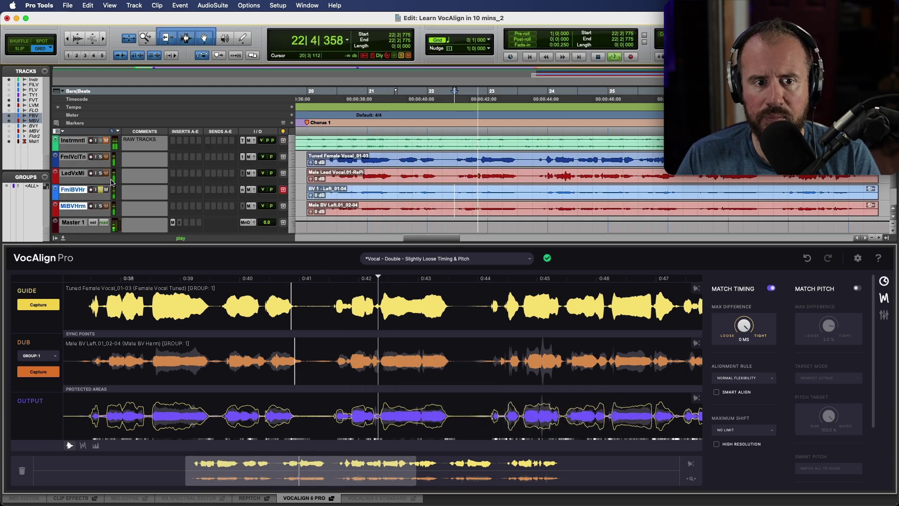
{"action": "key", "text": "space"}
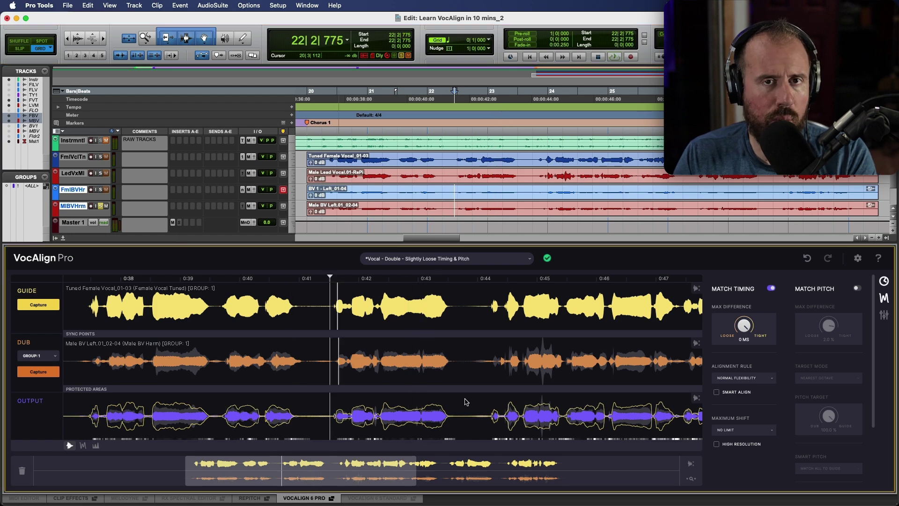
Keep the male harmony as the dub from the Dub lane's Select Audio track list.
{"action": "right_click", "coordinate": [398, 356]}
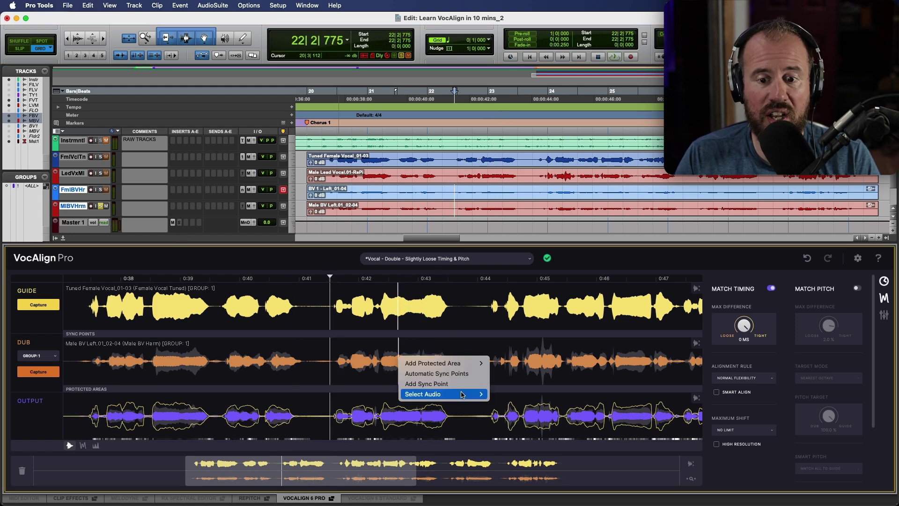
{"action": "mouse_move", "coordinate": [461, 394]}
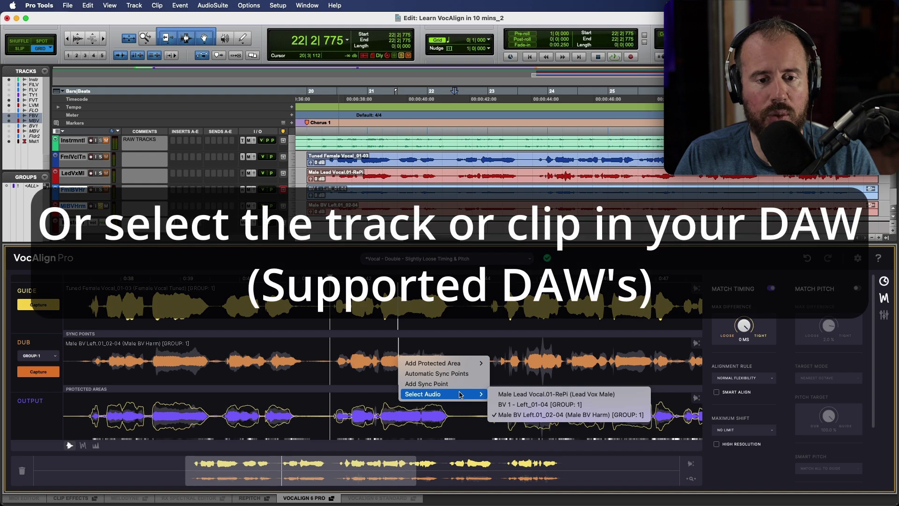
{"action": "left_click", "coordinate": [300, 367]}
{"action": "right_click", "coordinate": [299, 367]}
{"action": "mouse_move", "coordinate": [318, 404]}
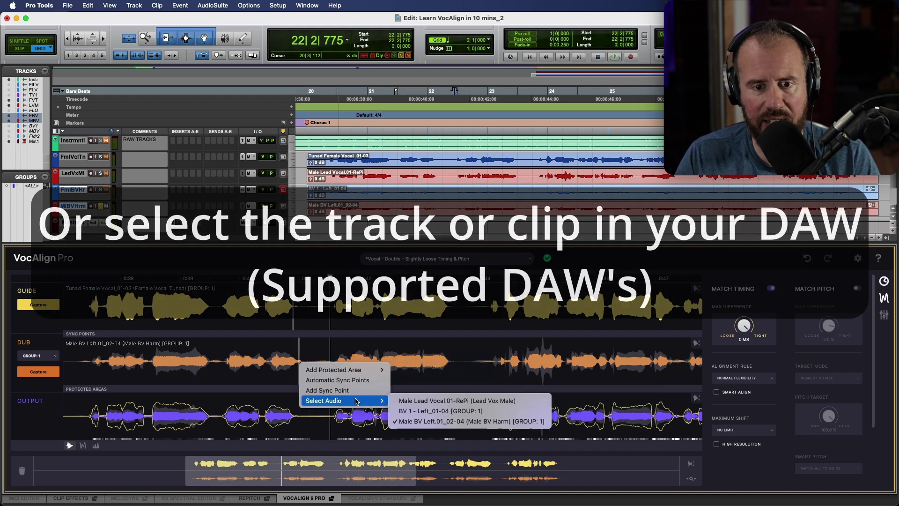
{"action": "left_click", "coordinate": [412, 416]}
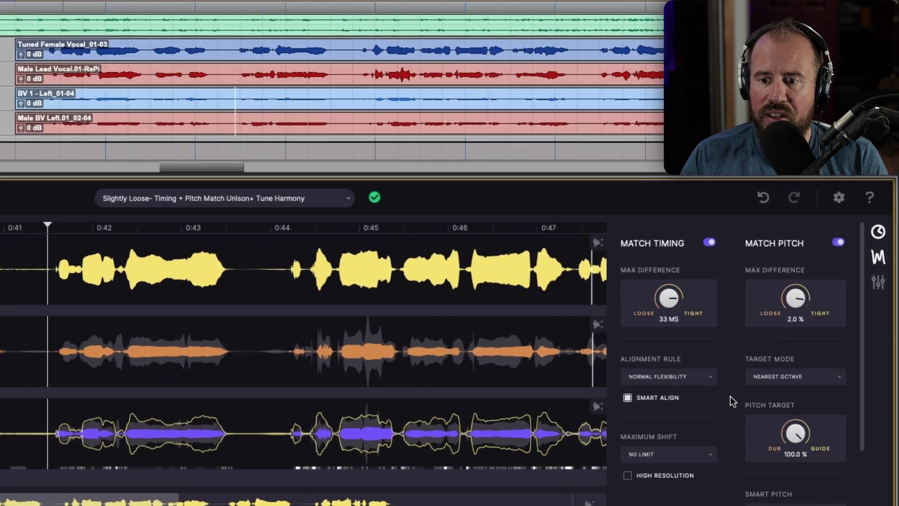
Hide the timing settings and keep Smart Pitch on Match Unison & Tune Non-Unison.
{"action": "scroll", "coordinate": [778, 391], "scroll_direction": "down", "scroll_amount": 3}
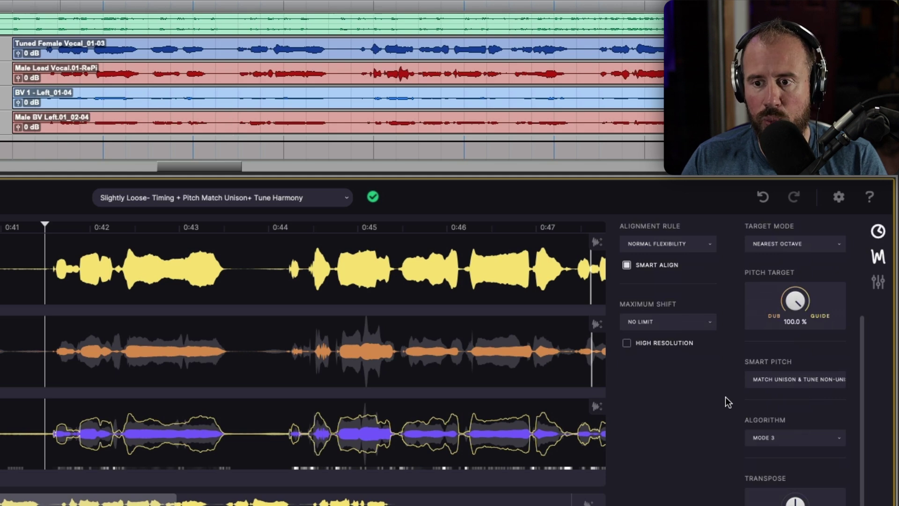
{"action": "left_click", "coordinate": [878, 232]}
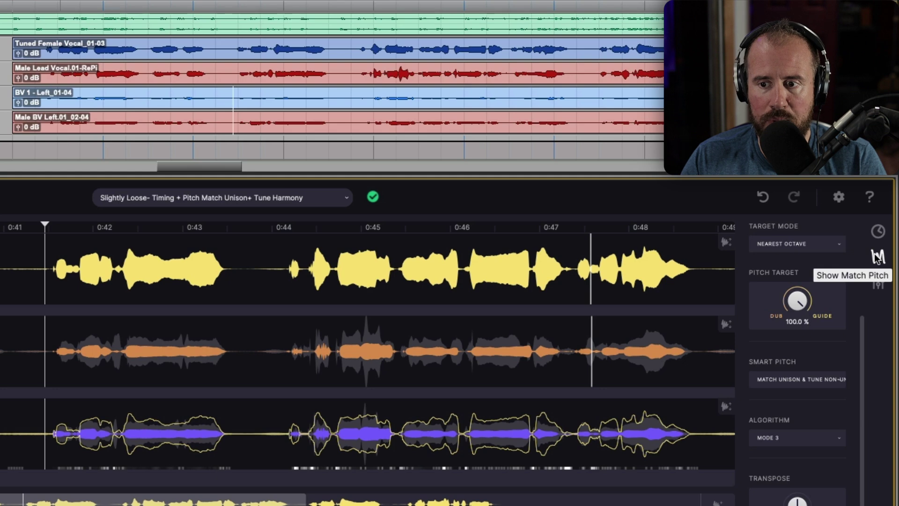
{"action": "left_click", "coordinate": [877, 256]}
{"action": "left_click", "coordinate": [877, 257]}
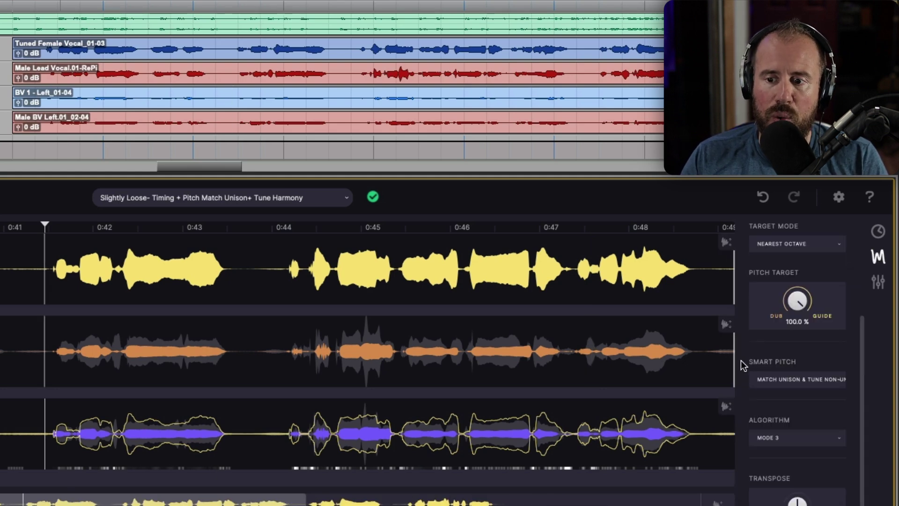
{"action": "left_click", "coordinate": [794, 382]}
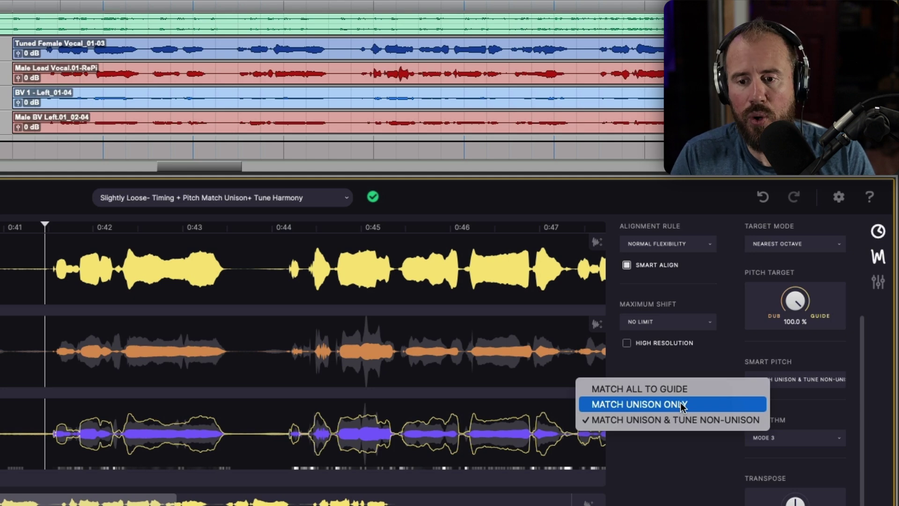
{"action": "left_click", "coordinate": [682, 420]}
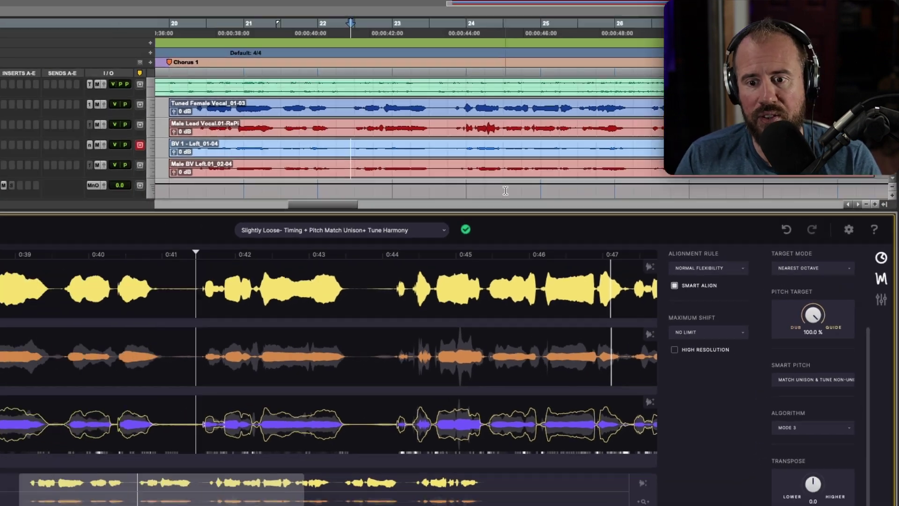
Show the pitch curves with pitch range and formant shift settings, hiding the Match Timing/Pitch panels.
{"action": "left_click", "coordinate": [878, 282]}
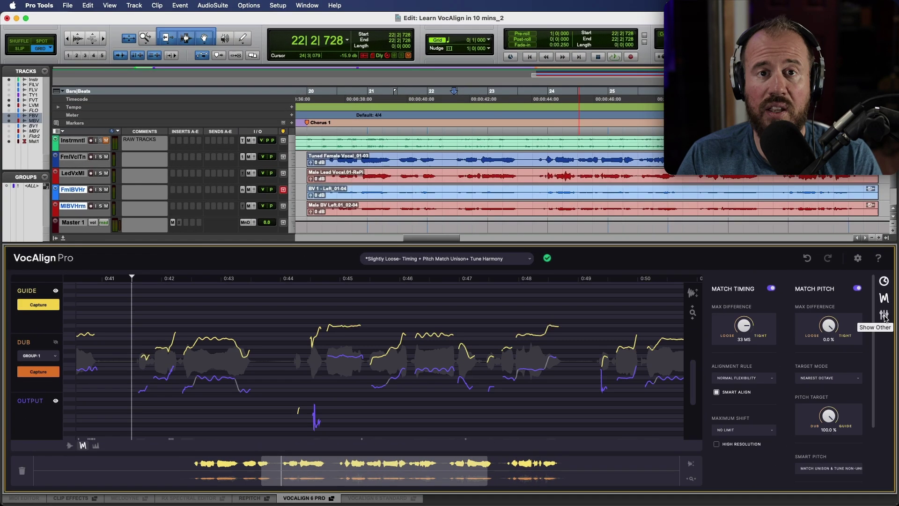
{"action": "left_click", "coordinate": [884, 316]}
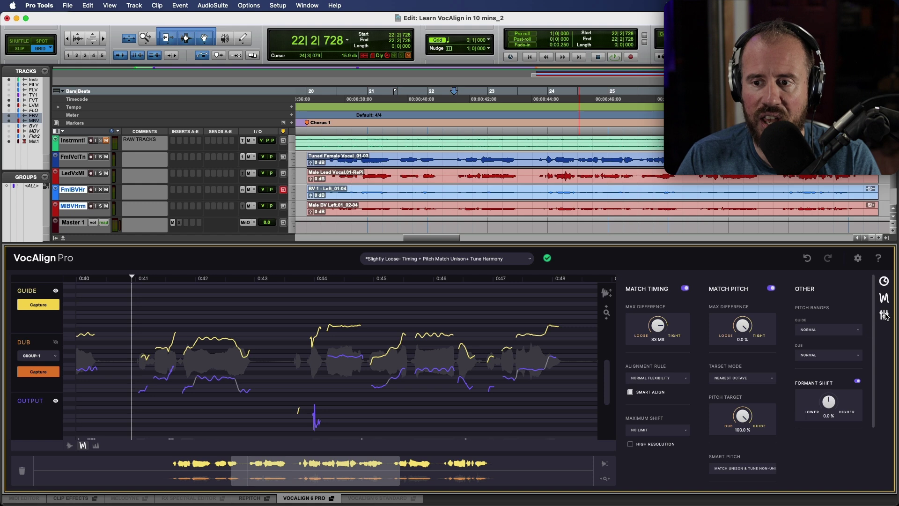
{"action": "left_click", "coordinate": [883, 281]}
{"action": "left_click", "coordinate": [883, 299]}
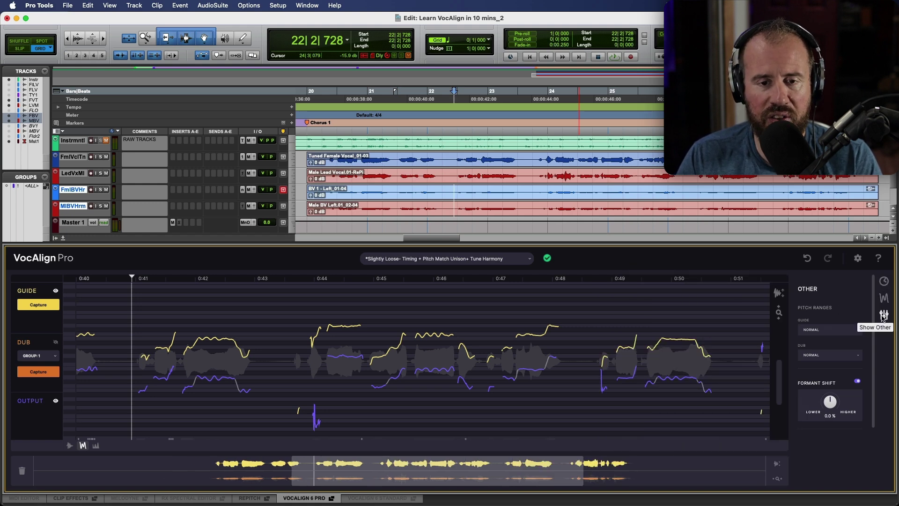
Solo only the female harmony track FmlBVHr and play the session.
{"action": "left_click", "coordinate": [101, 190]}
{"action": "left_click", "coordinate": [100, 206], "text": "super"}
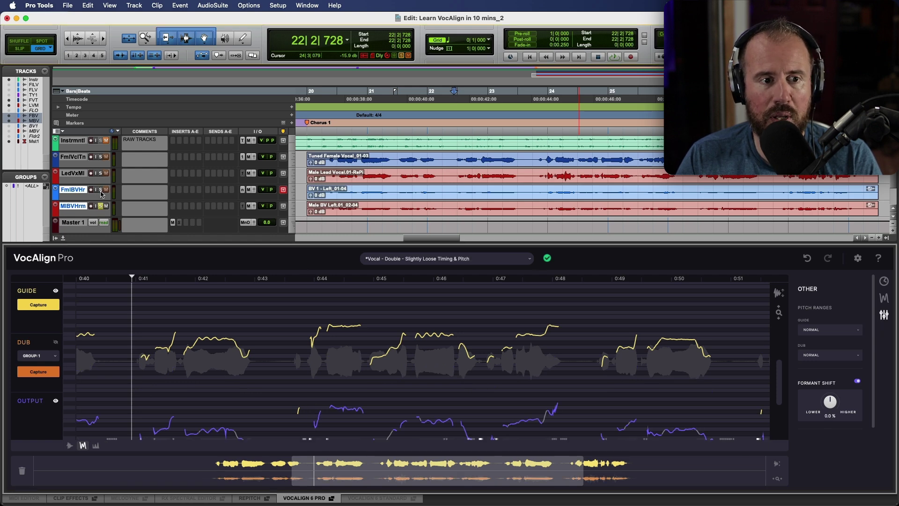
{"action": "left_click", "coordinate": [100, 189]}
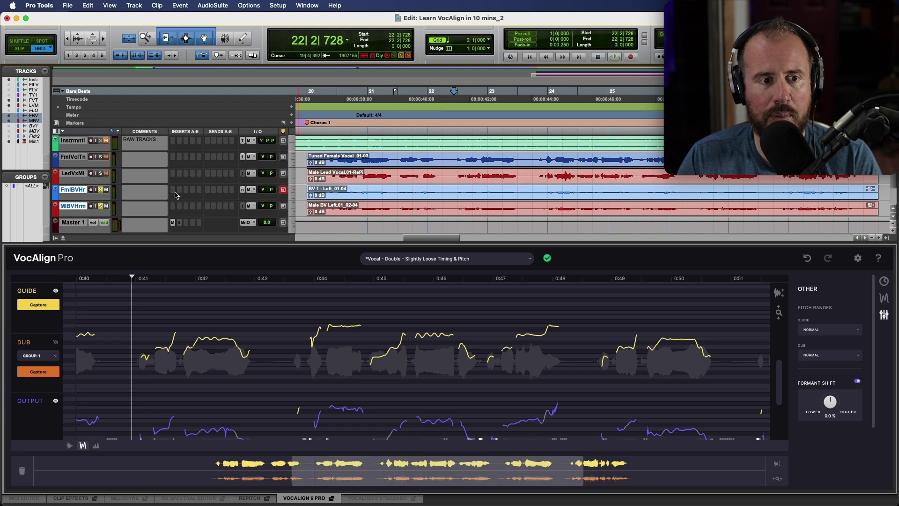
{"action": "left_click", "coordinate": [100, 206]}
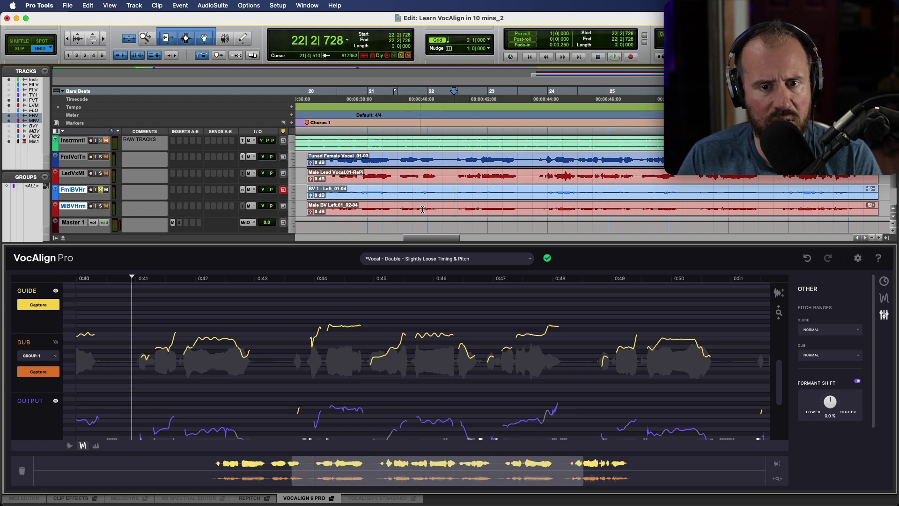
{"action": "key", "text": "space"}
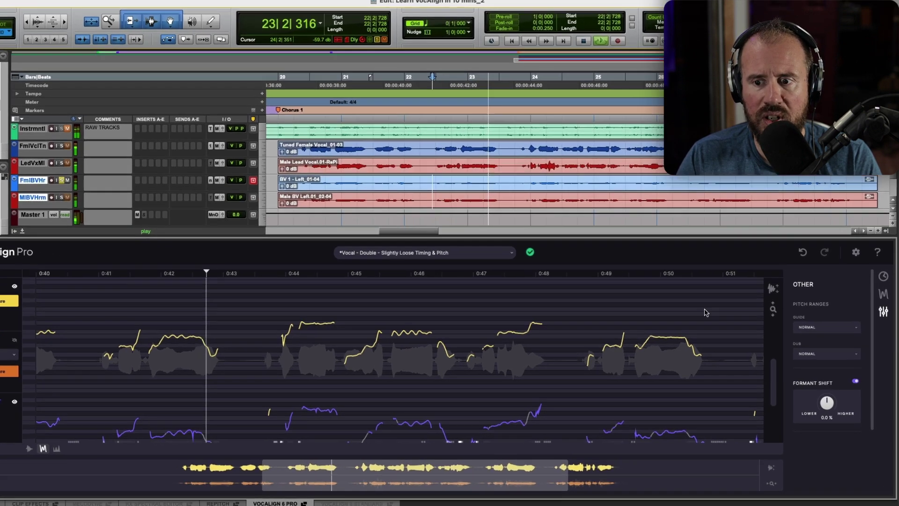
Re-enable Formant Shift, raise it to 20.0 %, and audition the harmony.
{"action": "left_click", "coordinate": [855, 381]}
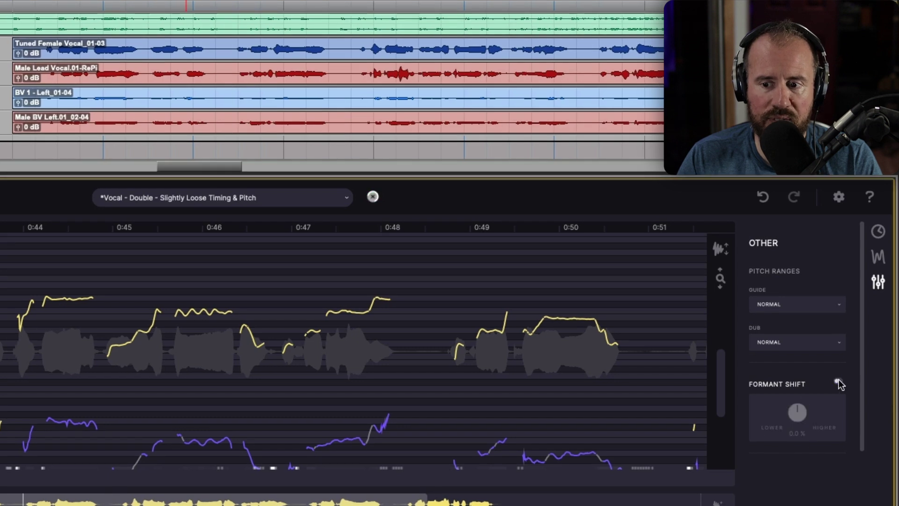
{"action": "left_click", "coordinate": [838, 382]}
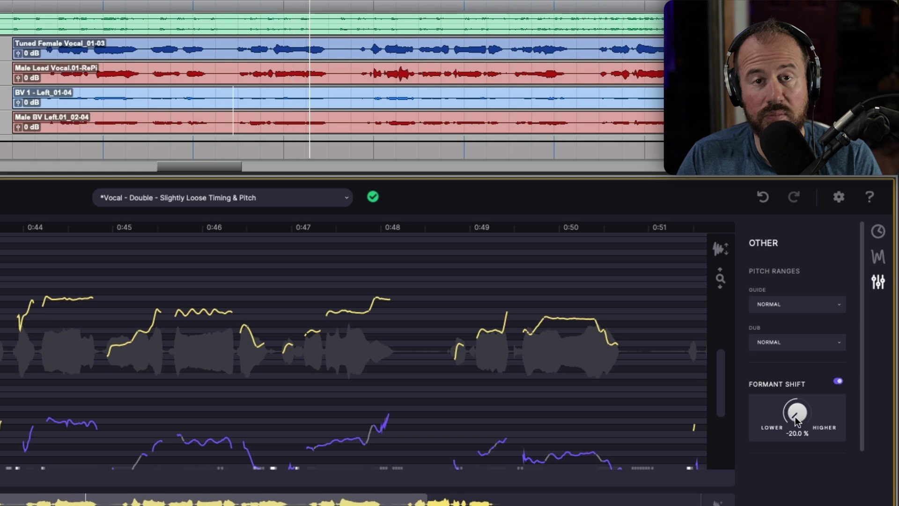
{"action": "left_click_drag", "start_coordinate": [796, 420], "coordinate": [798, 398]}
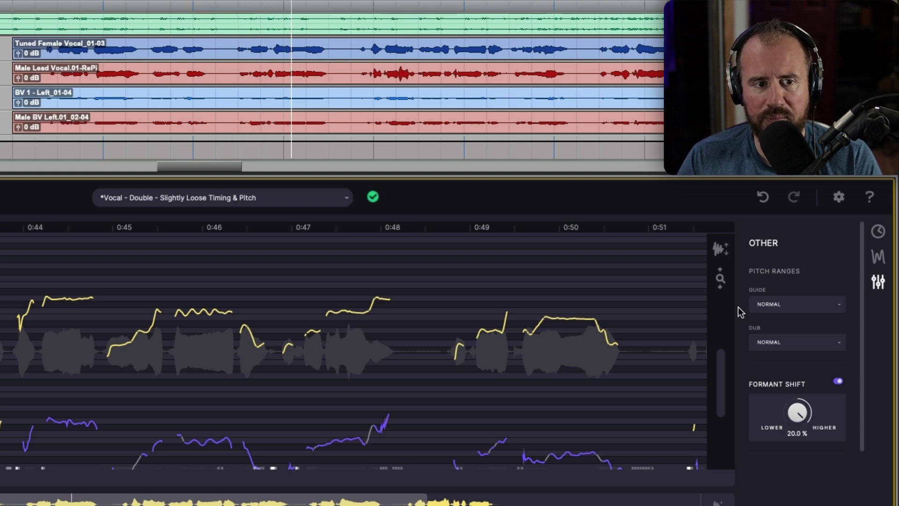
{"action": "key", "text": "space"}
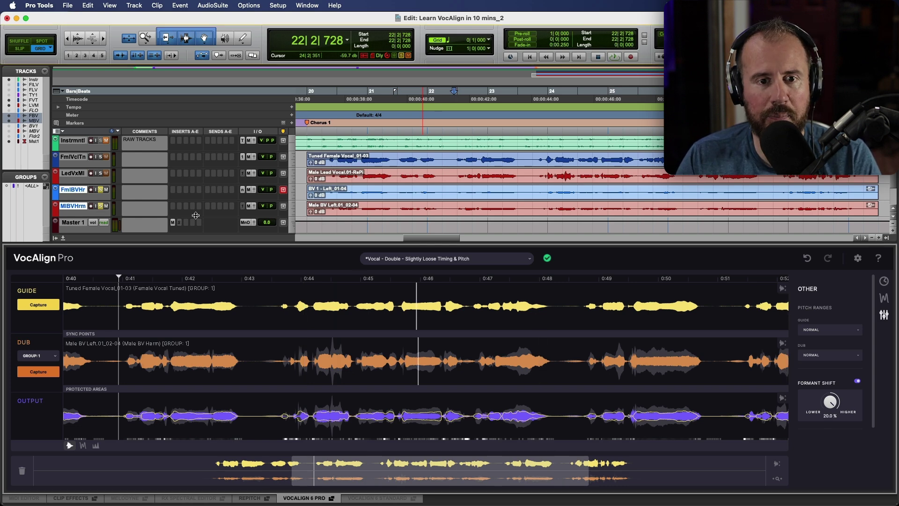
{"action": "key", "text": "space"}
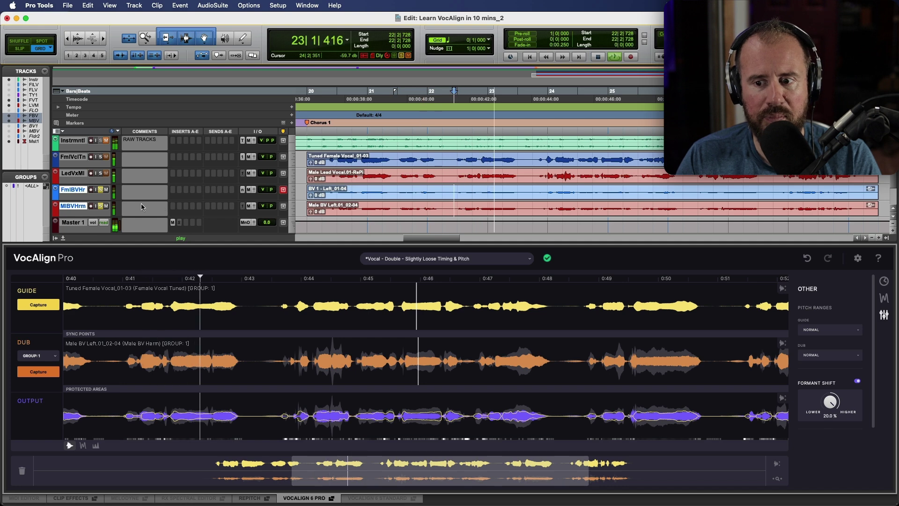
Set the formant shift to -20.0 % and play the harmony again.
{"action": "left_click", "coordinate": [801, 412]}
{"action": "key", "text": "space"}
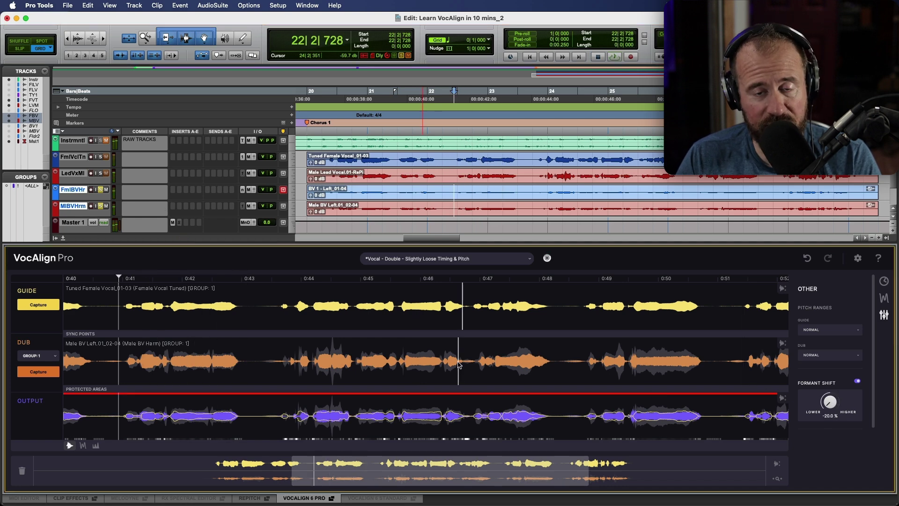
{"action": "key", "text": "space"}
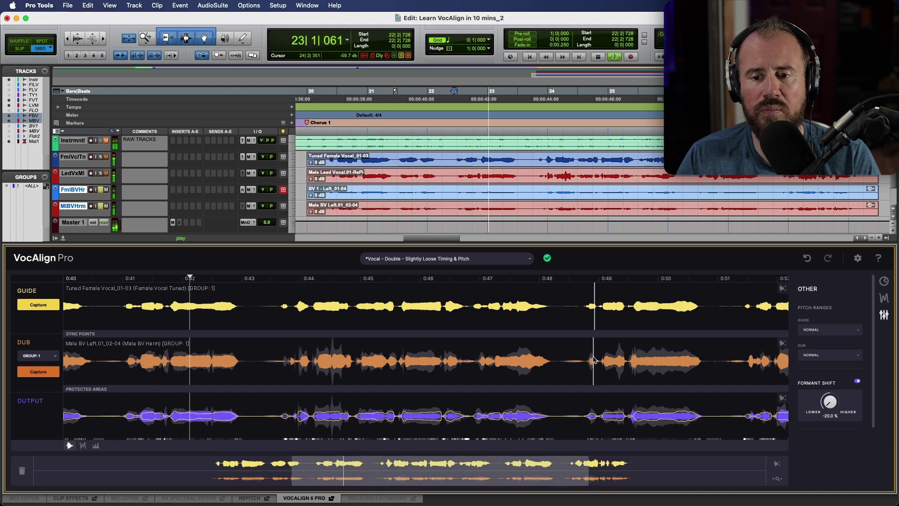